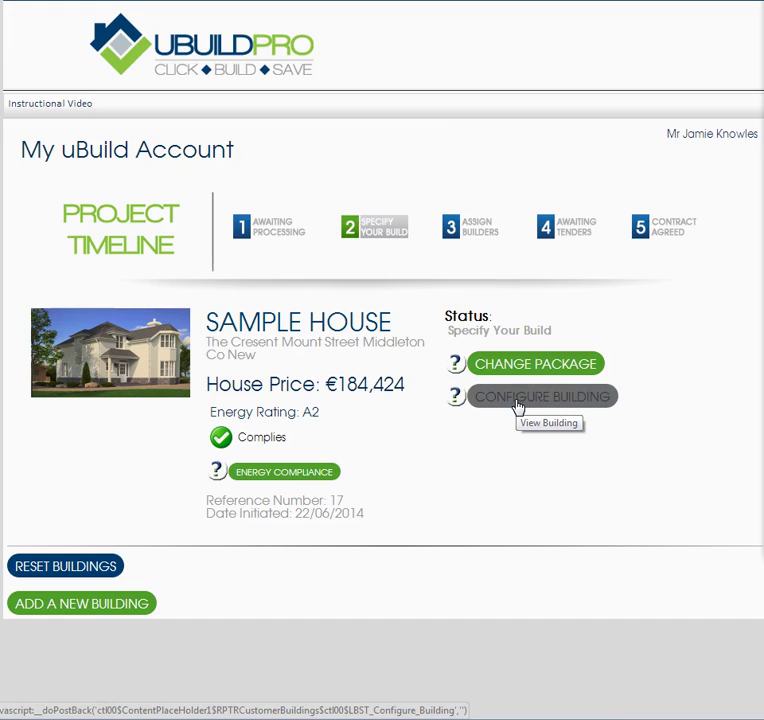
# Open the build package change page, then go back to the account overview
pyautogui.moveTo(455, 370)
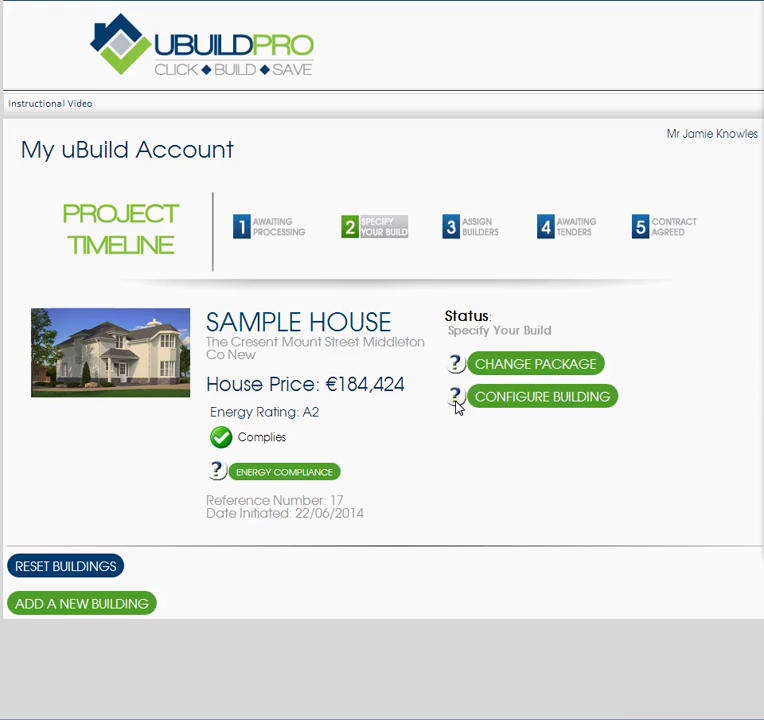
pyautogui.click(508, 365)
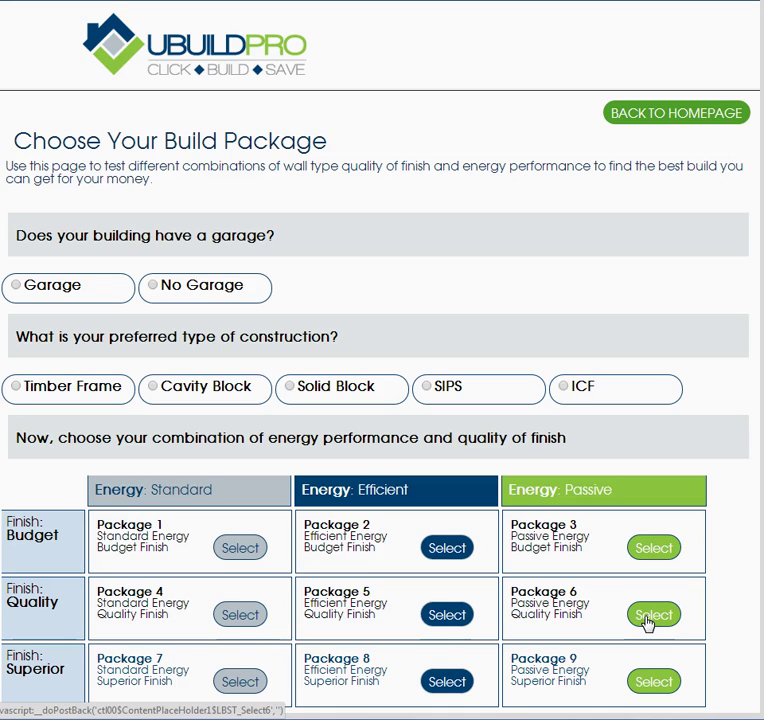
pyautogui.click(688, 116)
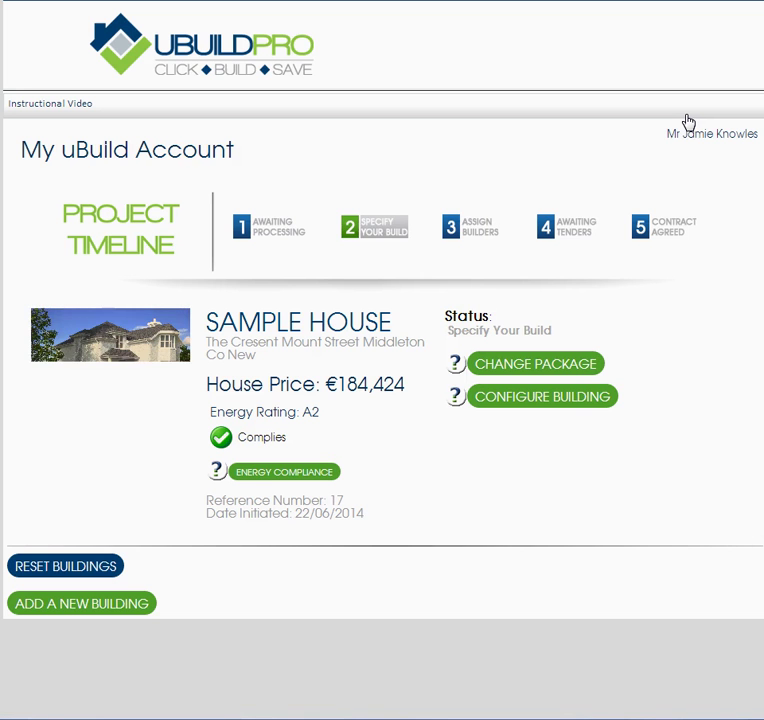
# Open Sample House's Building Configuration and expand, then collapse, the Well Drilling group
pyautogui.click(541, 400)
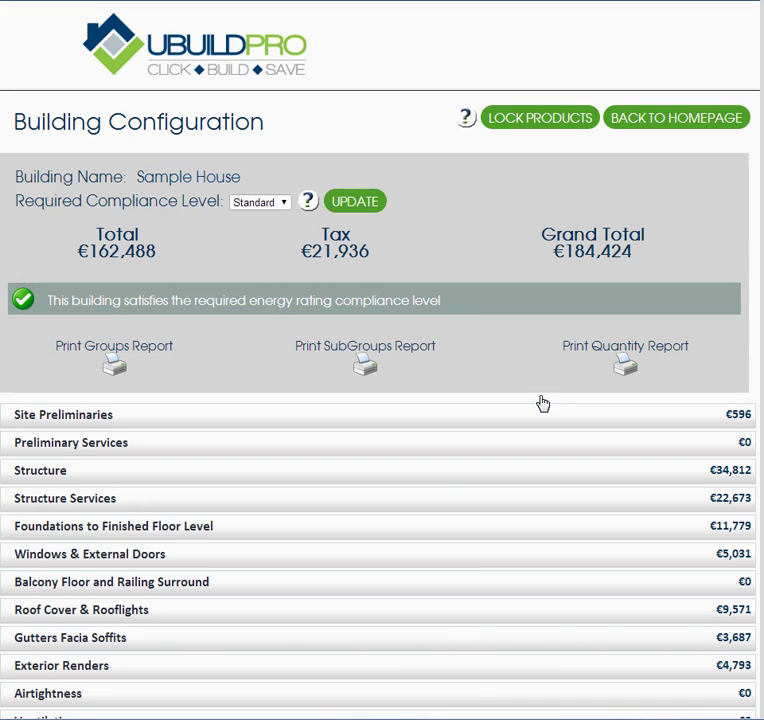
pyautogui.scroll(-6, 542, 402)
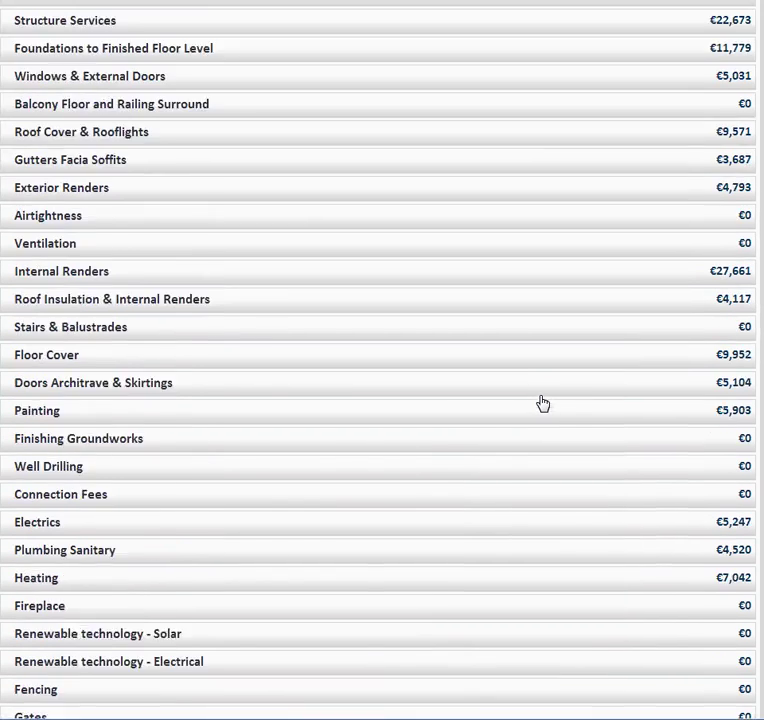
pyautogui.scroll(5, 542, 404)
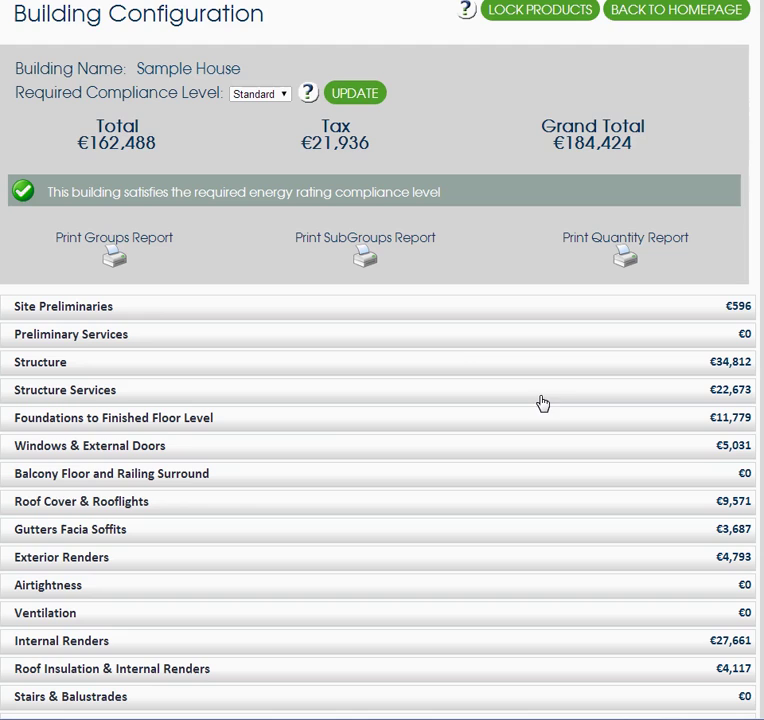
pyautogui.scroll(-5, 151, 318)
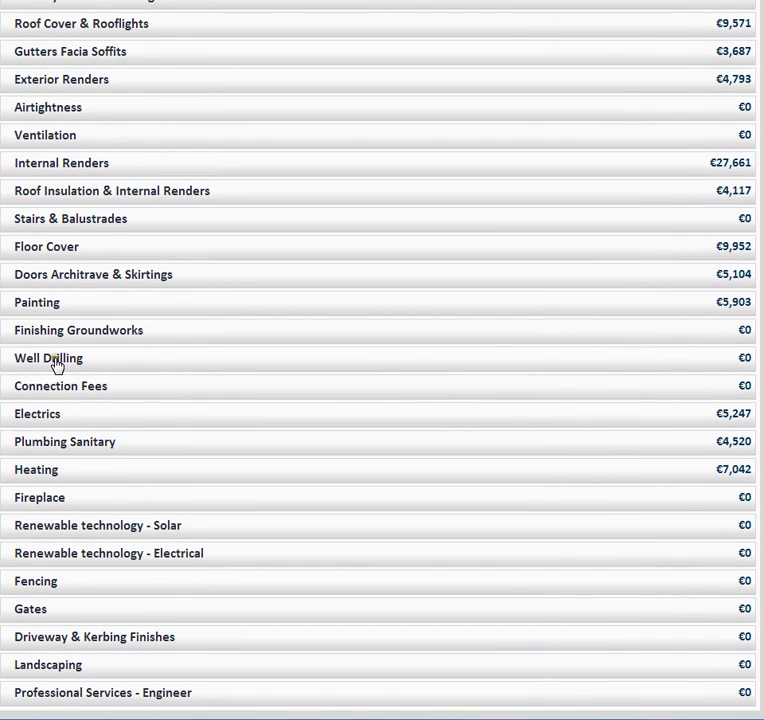
pyautogui.click(631, 362)
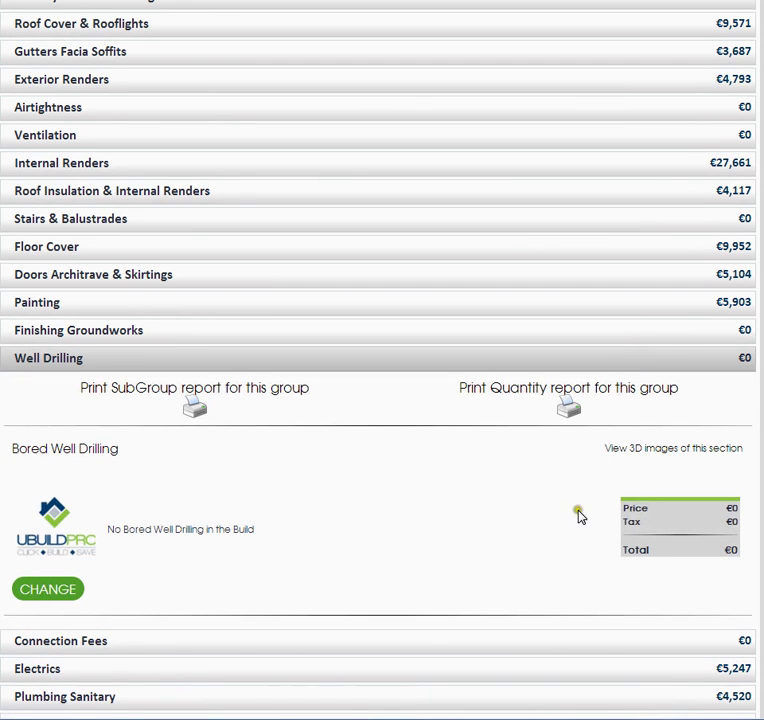
pyautogui.click(710, 363)
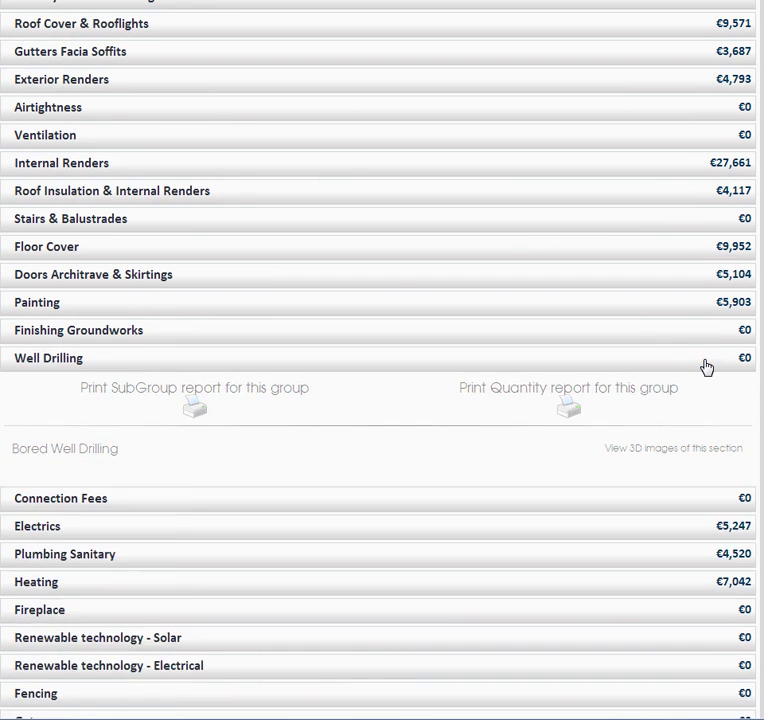
# Expand and collapse the Preliminary Services and Site Preliminaries groups to review their costs
pyautogui.scroll(5, 706, 368)
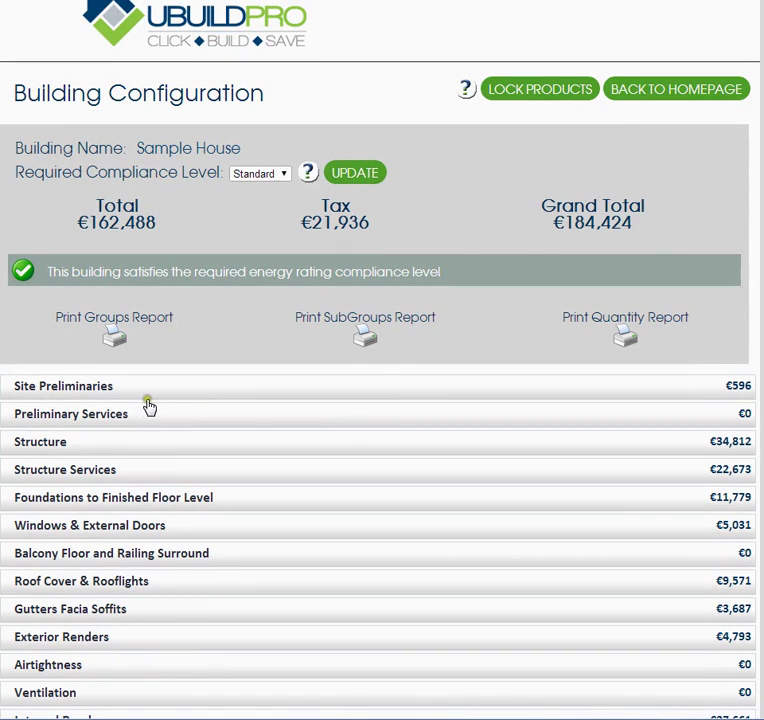
pyautogui.click(110, 421)
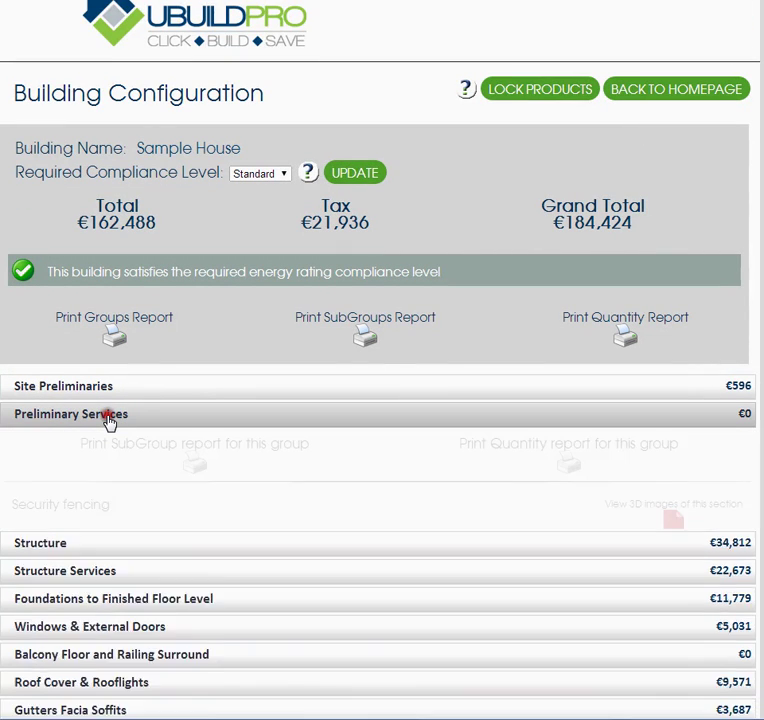
pyautogui.scroll(-3, 137, 531)
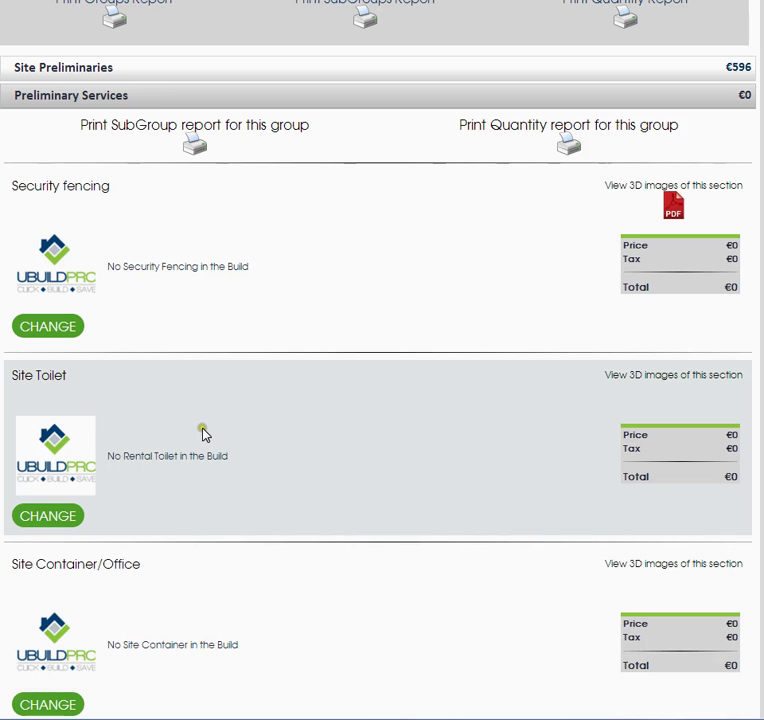
pyautogui.scroll(2, 203, 430)
pyautogui.click(165, 328)
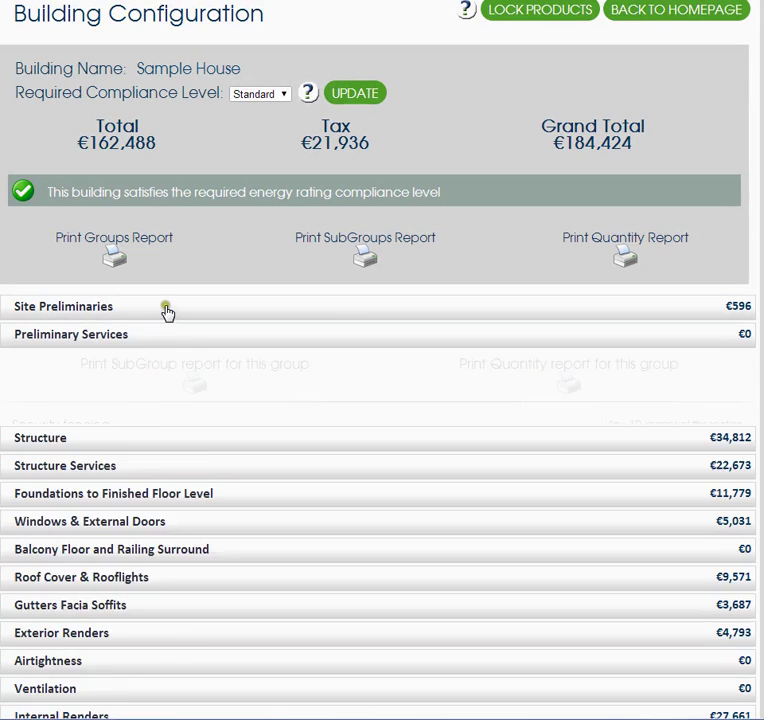
pyautogui.click(165, 308)
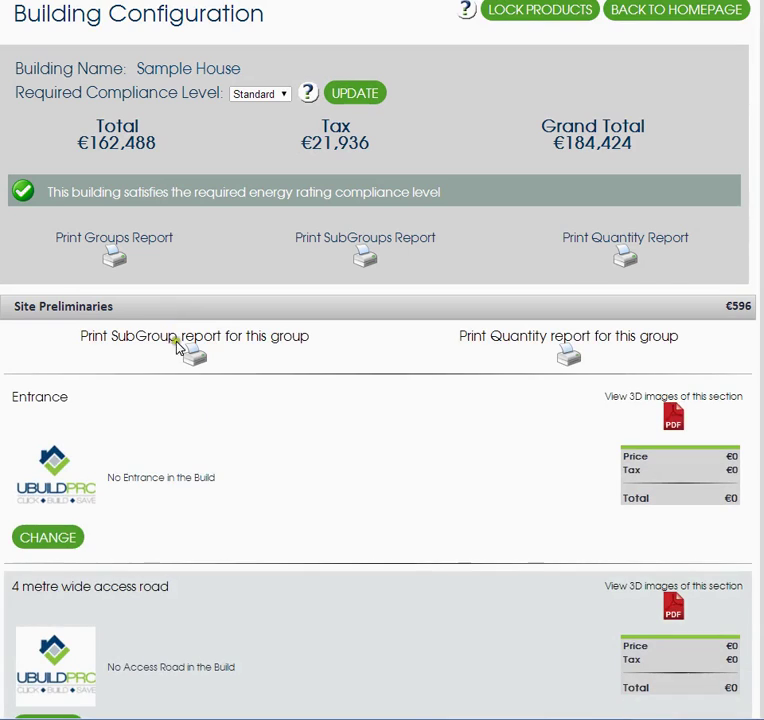
pyautogui.scroll(-3, 196, 476)
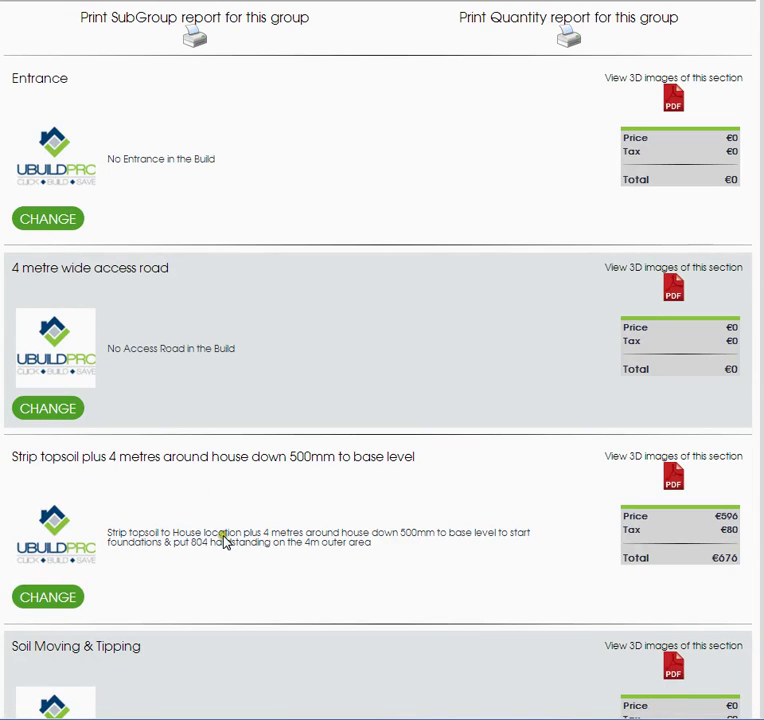
pyautogui.scroll(-3, 235, 571)
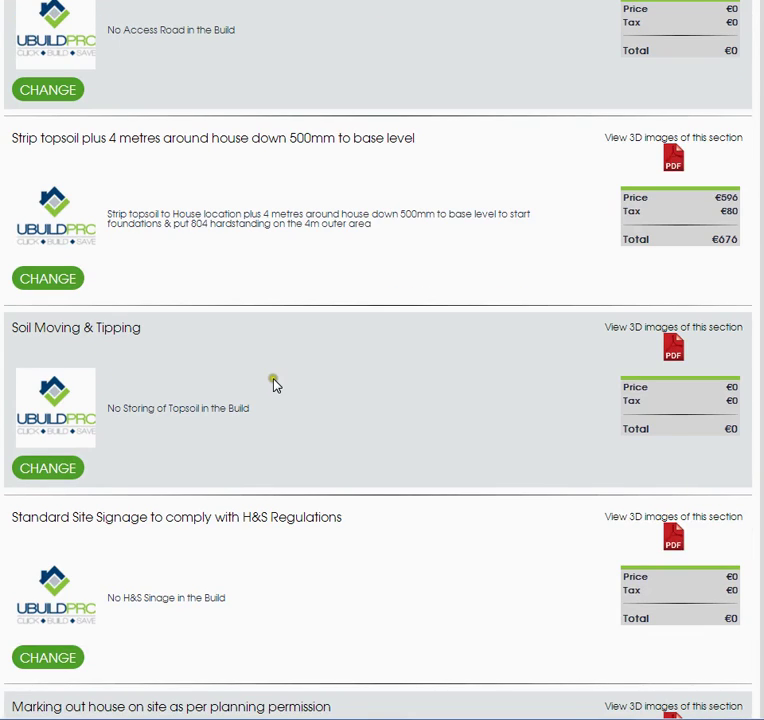
pyautogui.scroll(4, 277, 384)
pyautogui.click(250, 152)
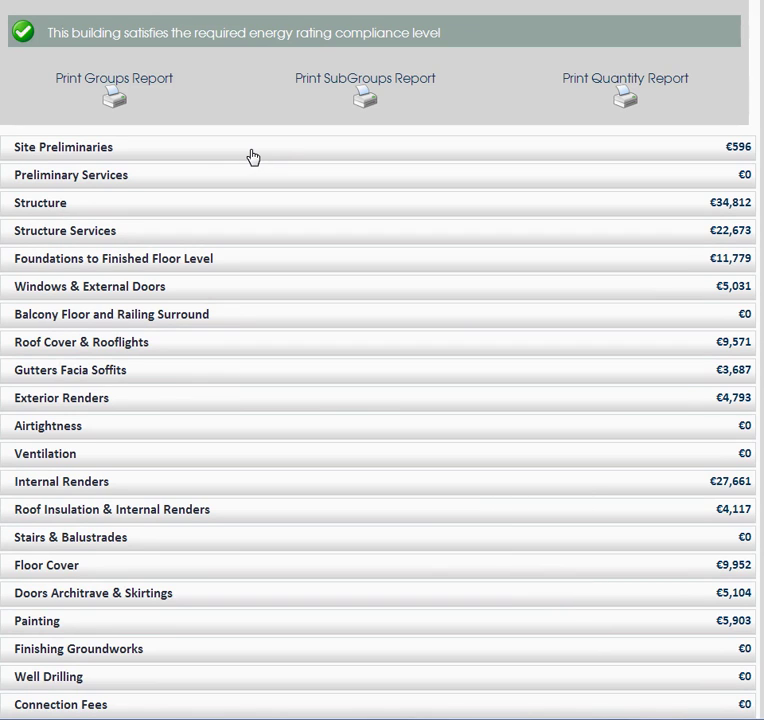
# Expand Structure, highlight the Walls total of 19,929, and start changing the wall type
pyautogui.click(94, 212)
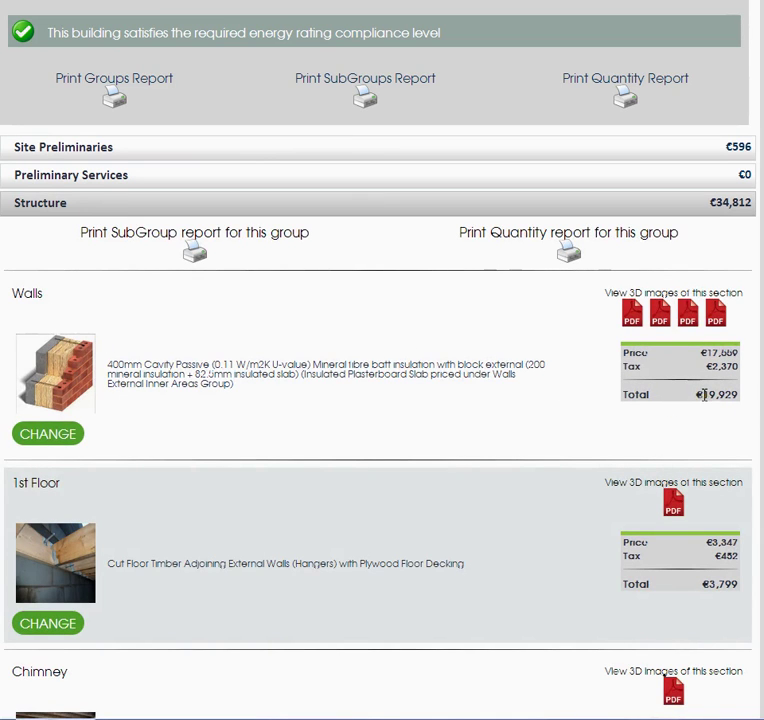
pyautogui.moveTo(705, 394); pyautogui.dragTo(741, 396)
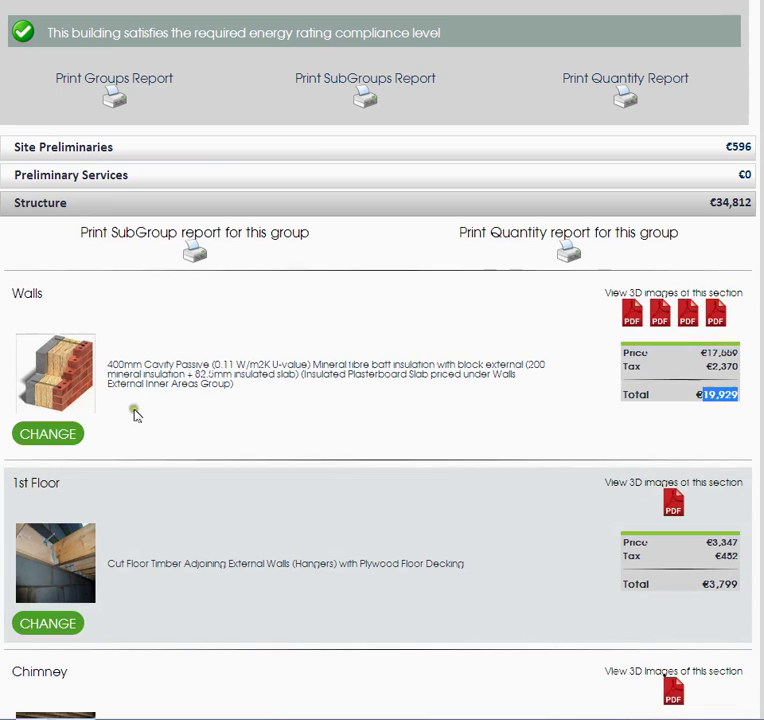
pyautogui.click(43, 440)
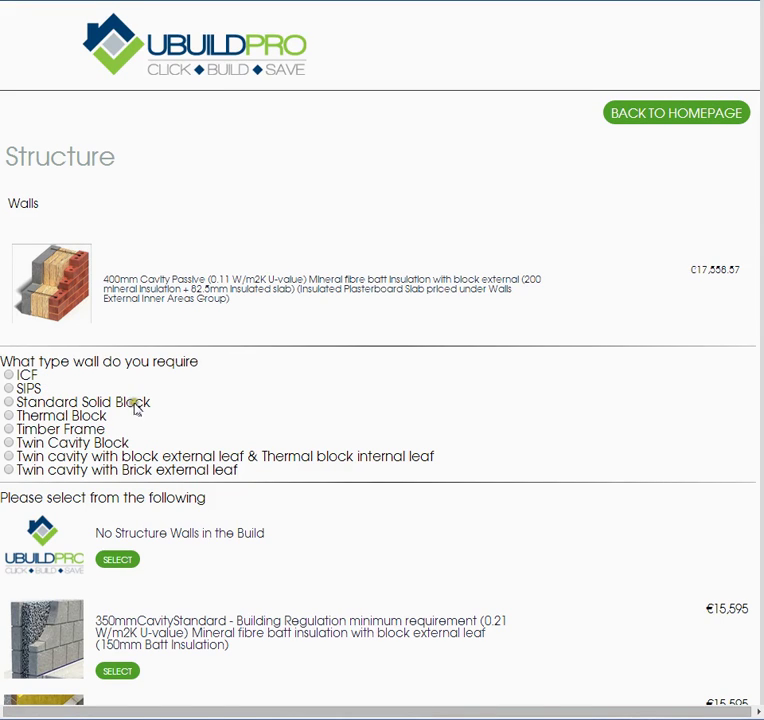
# Choose Twin Cavity Block as the wall type to load its options
pyautogui.scroll(-15, 380, 400)
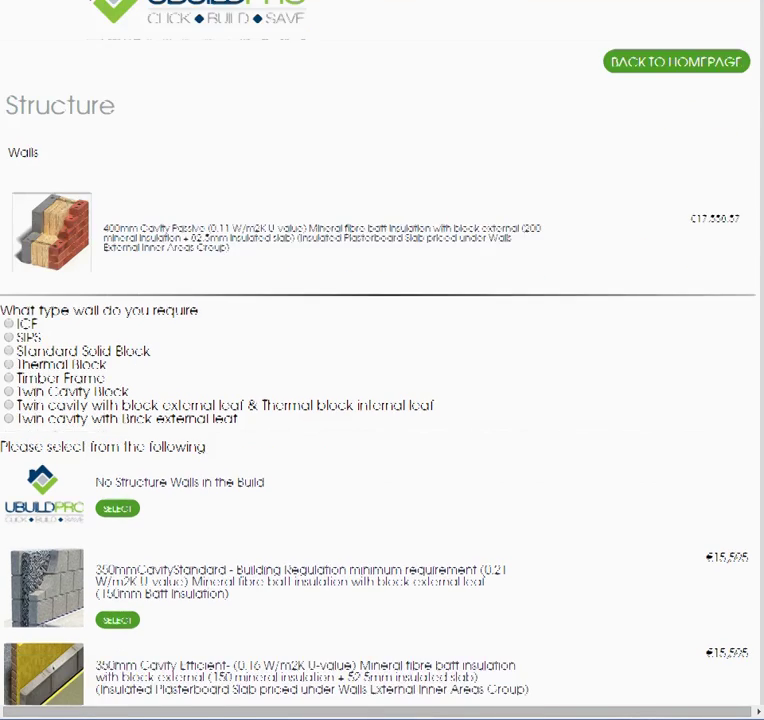
pyautogui.scroll(-20, 380, 400)
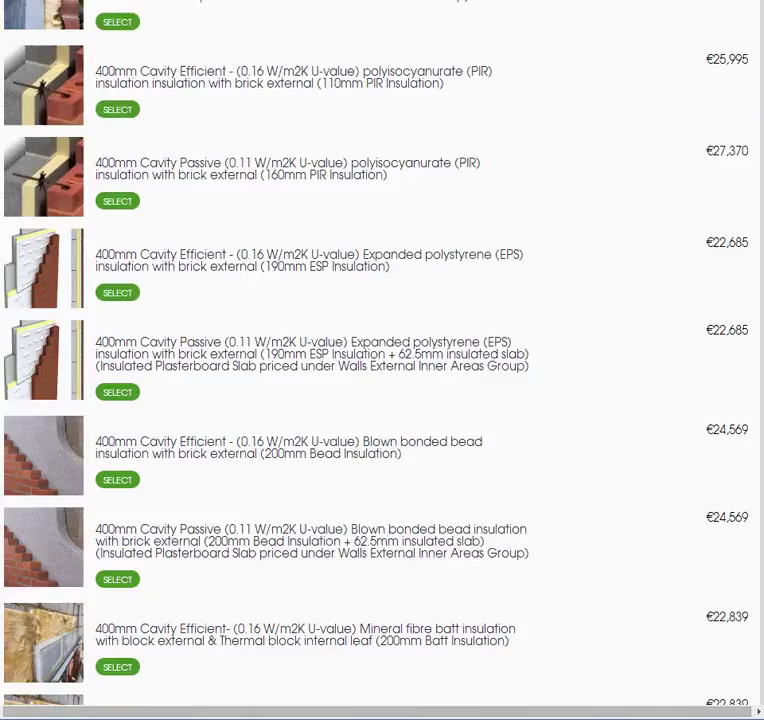
pyautogui.scroll(-20, 380, 400)
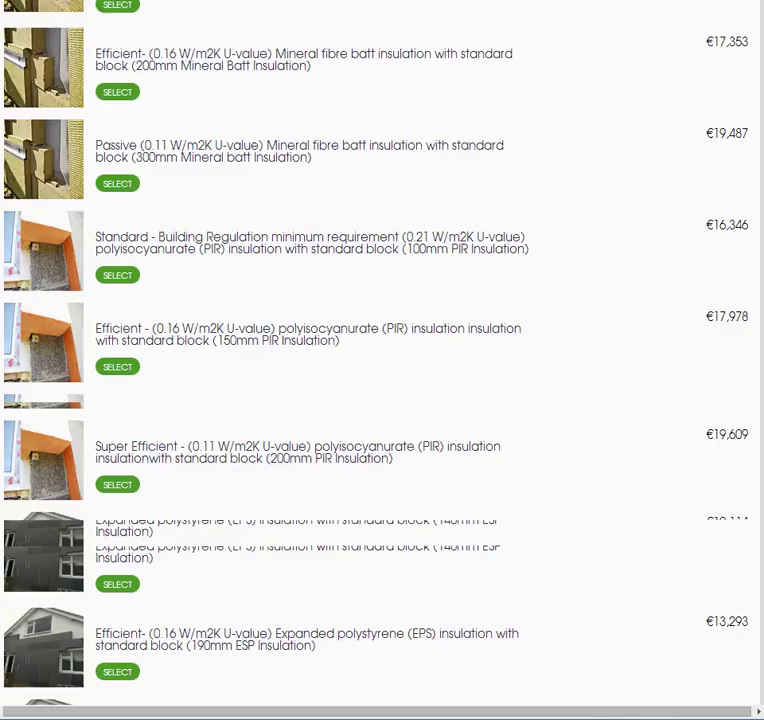
pyautogui.moveTo(756, 350); pyautogui.dragTo(740, 24)
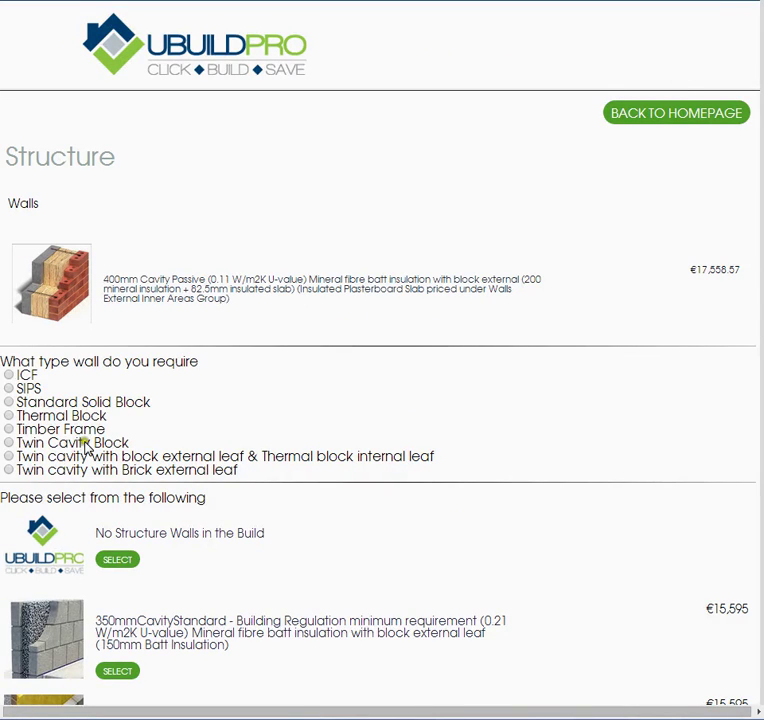
pyautogui.click(9, 443)
pyautogui.click(9, 443)
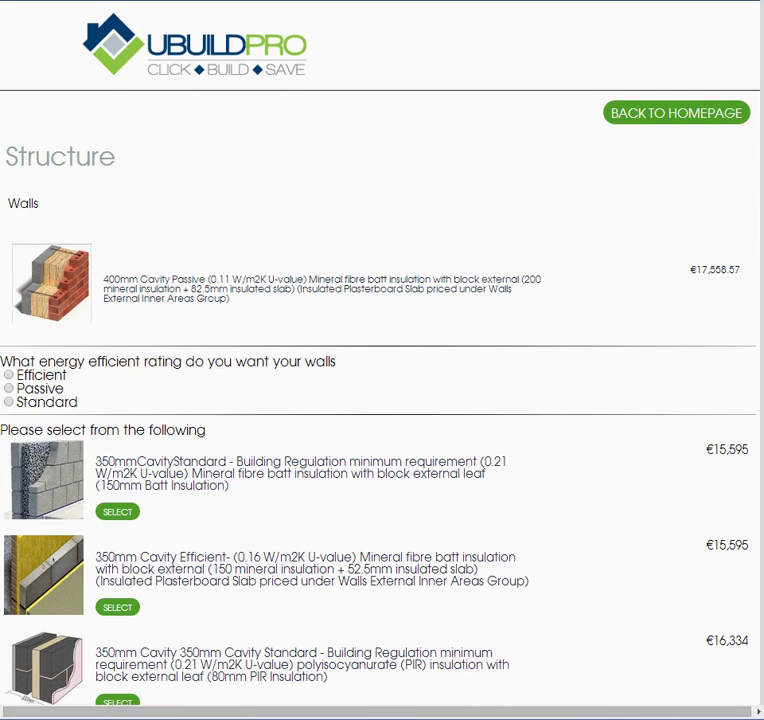
# Filter to Passive rating and select the 450mm Cavity Passive PIR (200mm) wall
pyautogui.scroll(-7, 380, 400)
pyautogui.scroll(-9, 380, 400)
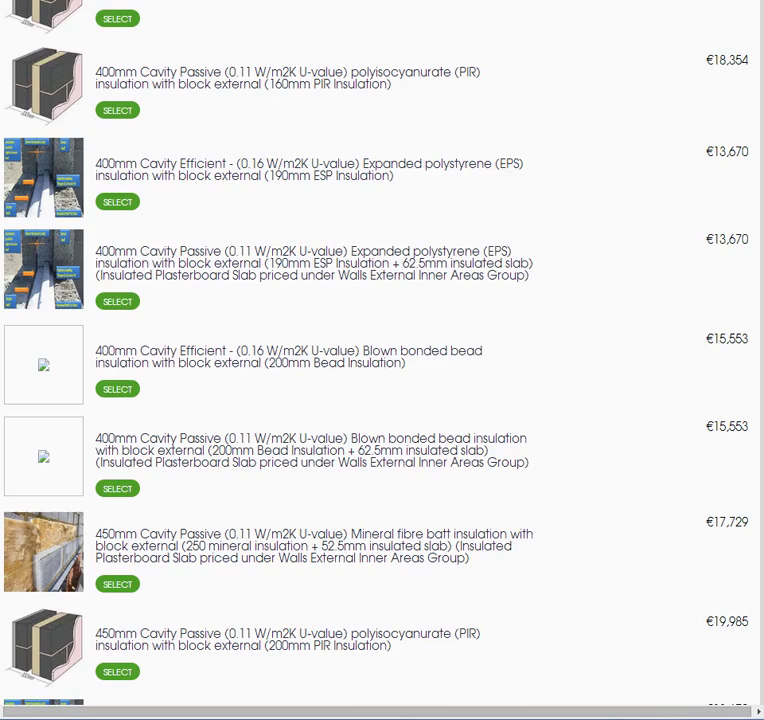
pyautogui.scroll(16, 380, 400)
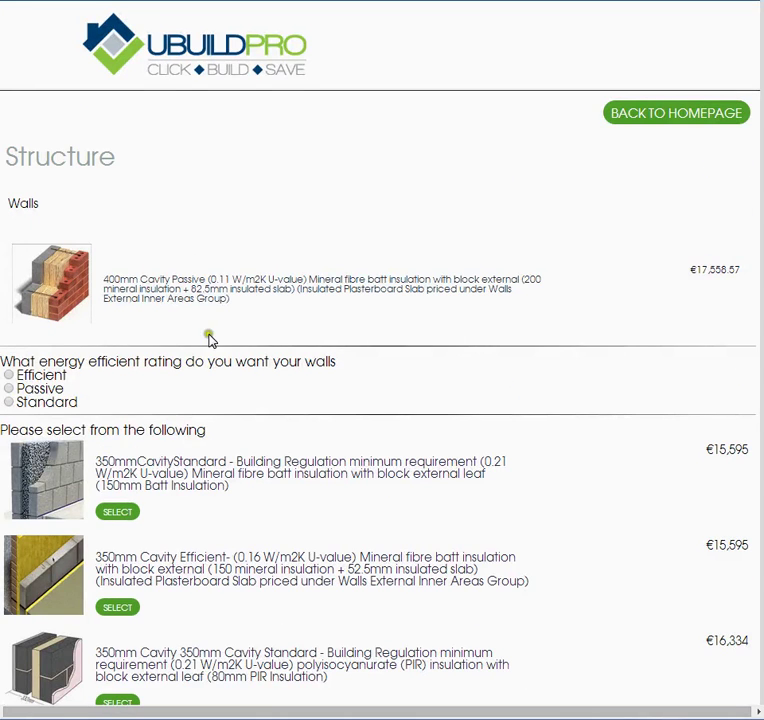
pyautogui.click(9, 389)
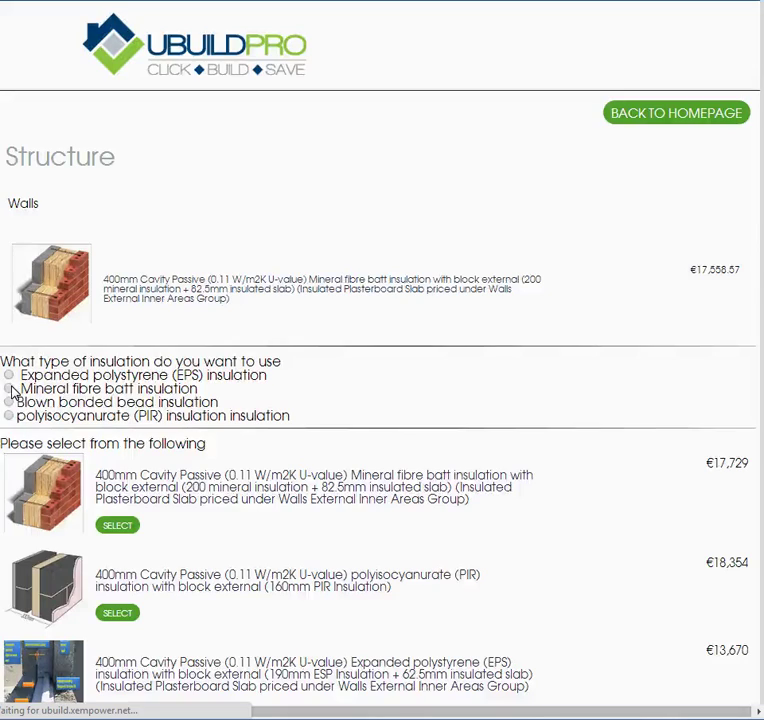
pyautogui.scroll(-2, 227, 472)
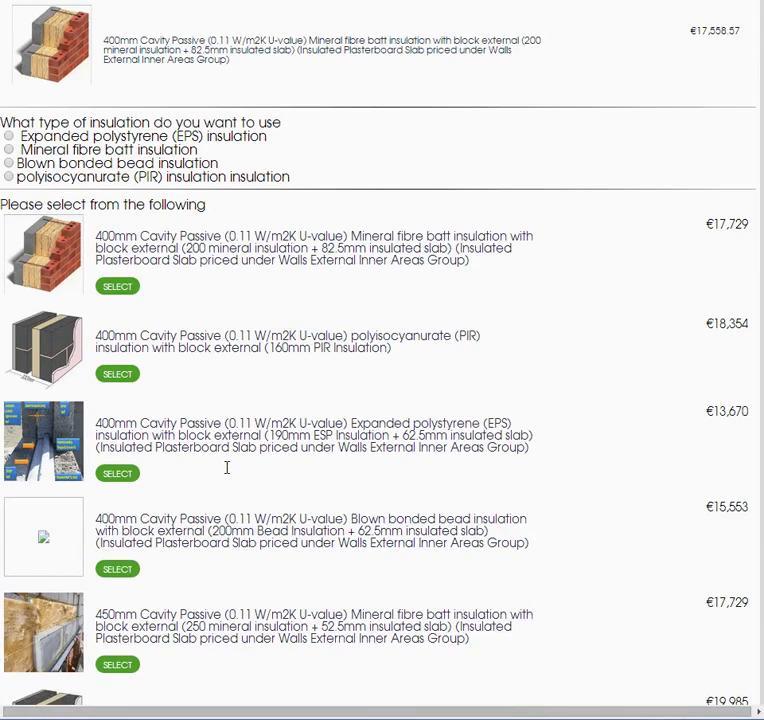
pyautogui.scroll(-2, 227, 468)
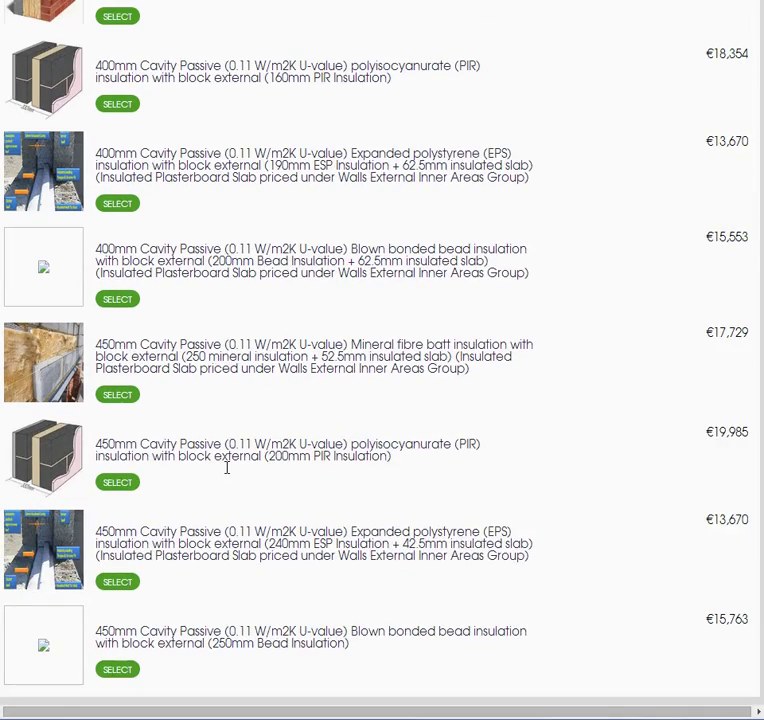
pyautogui.click(106, 485)
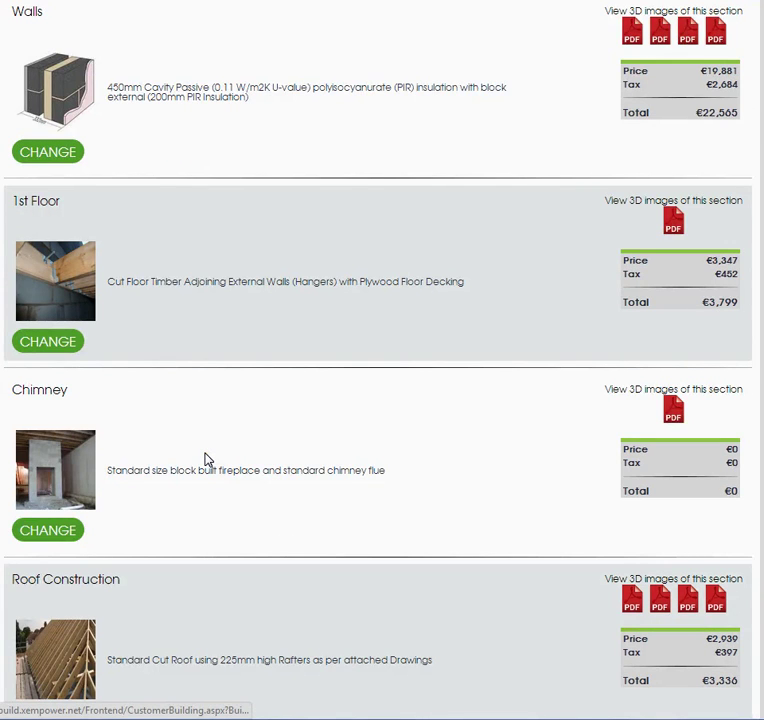
# Re-expand Structure and view the Cills Solid 3D window-location drawings
pyautogui.scroll(5, 205, 460)
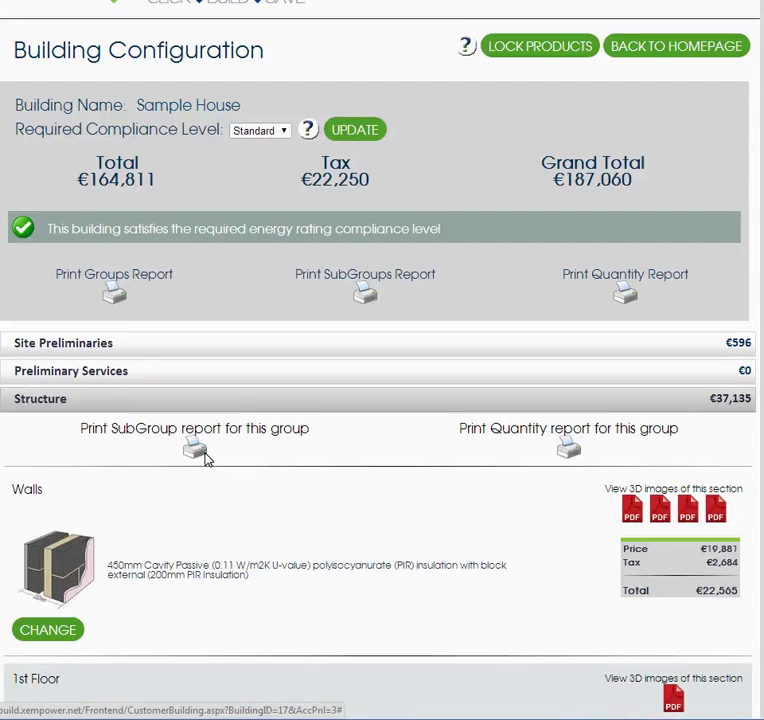
pyautogui.click(168, 400)
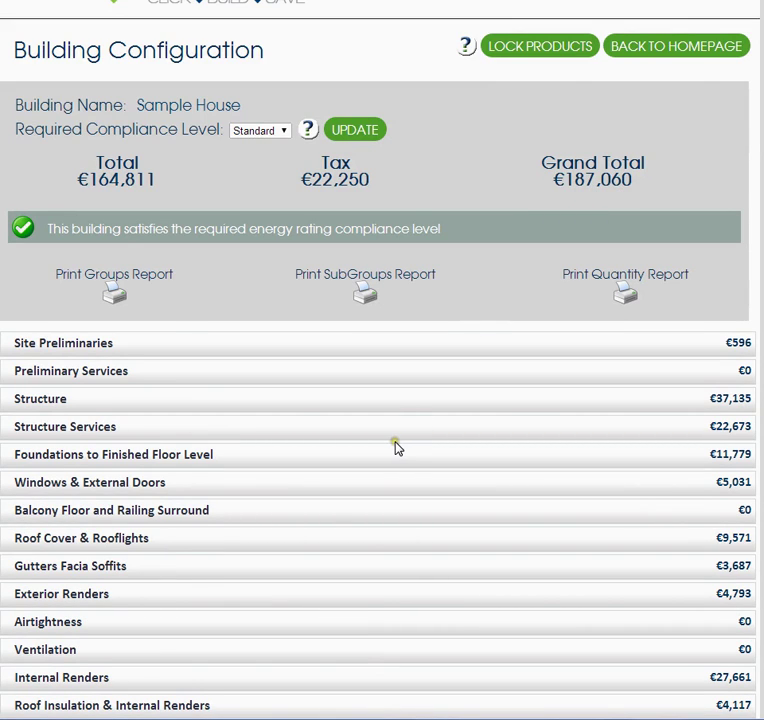
pyautogui.click(33, 403)
pyautogui.scroll(-5, 137, 466)
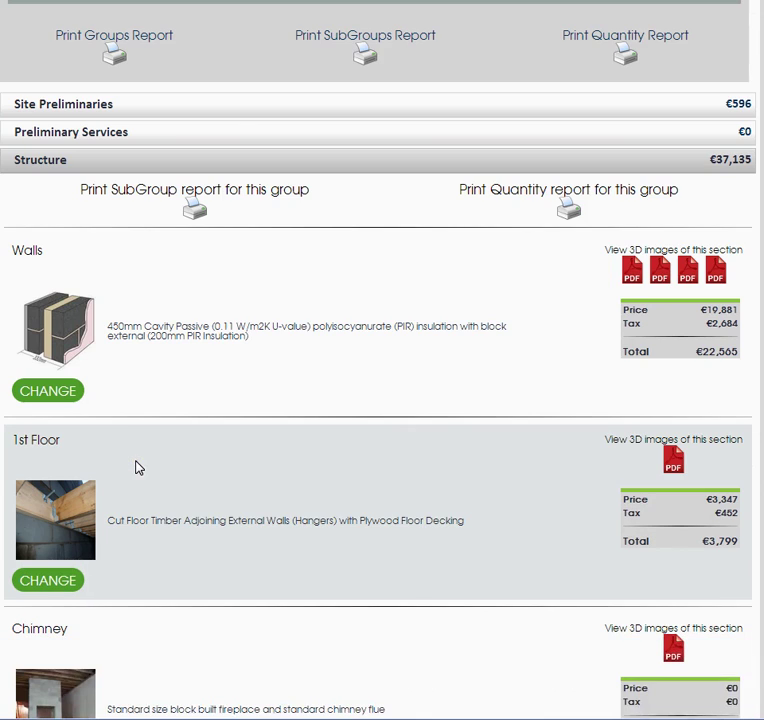
pyautogui.scroll(-7, 137, 466)
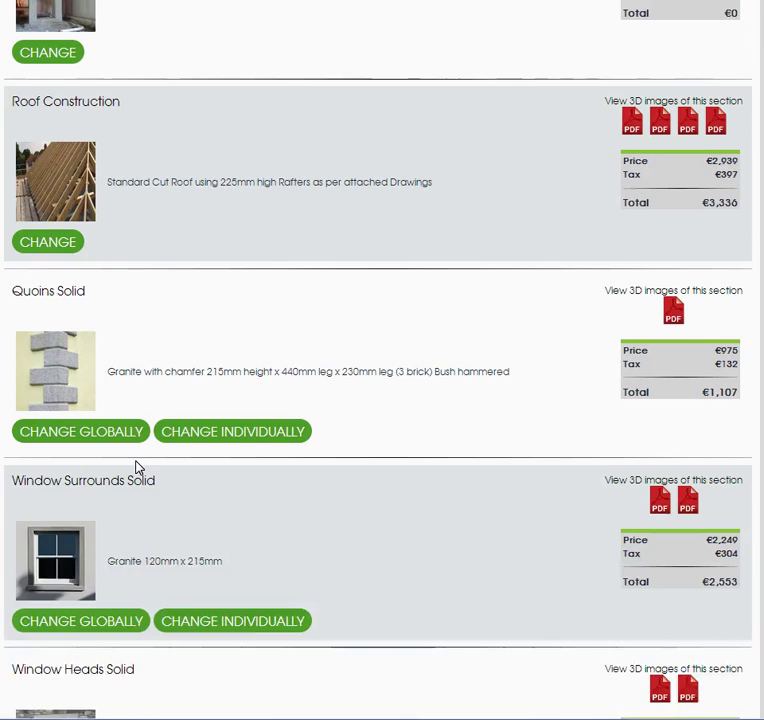
pyautogui.scroll(-2, 137, 466)
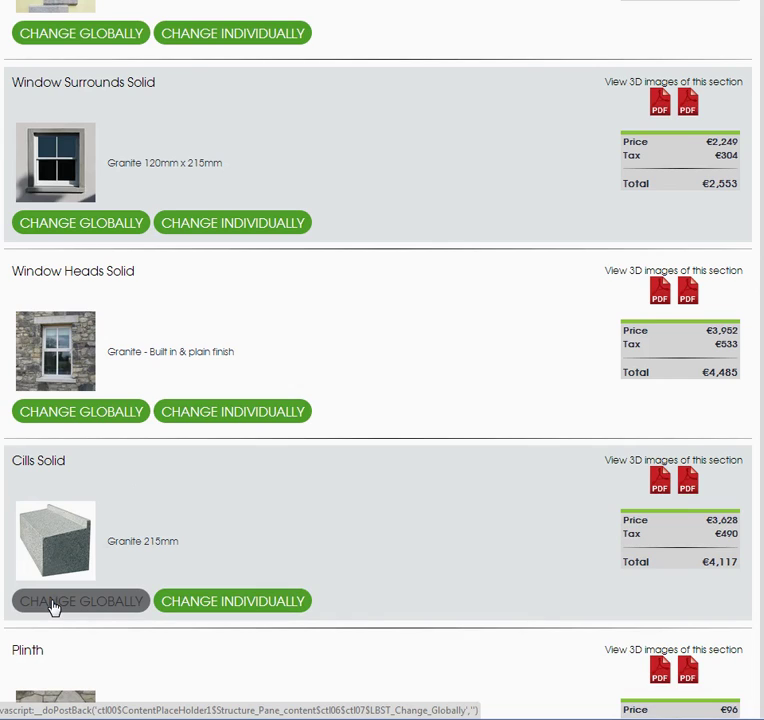
pyautogui.click(695, 482)
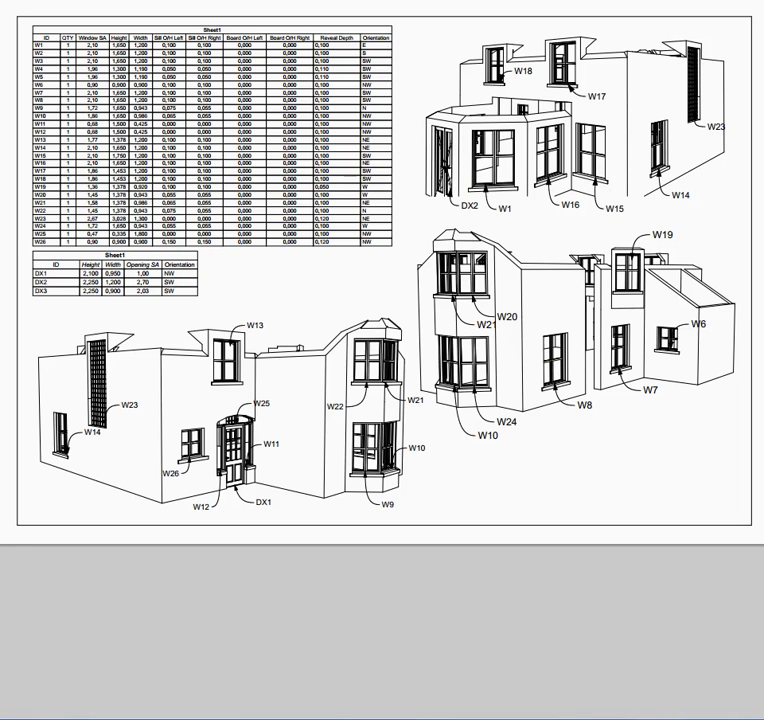
# Close the window-location drawing to return to the configuration page
pyautogui.hotkey('ctrl', 'w')
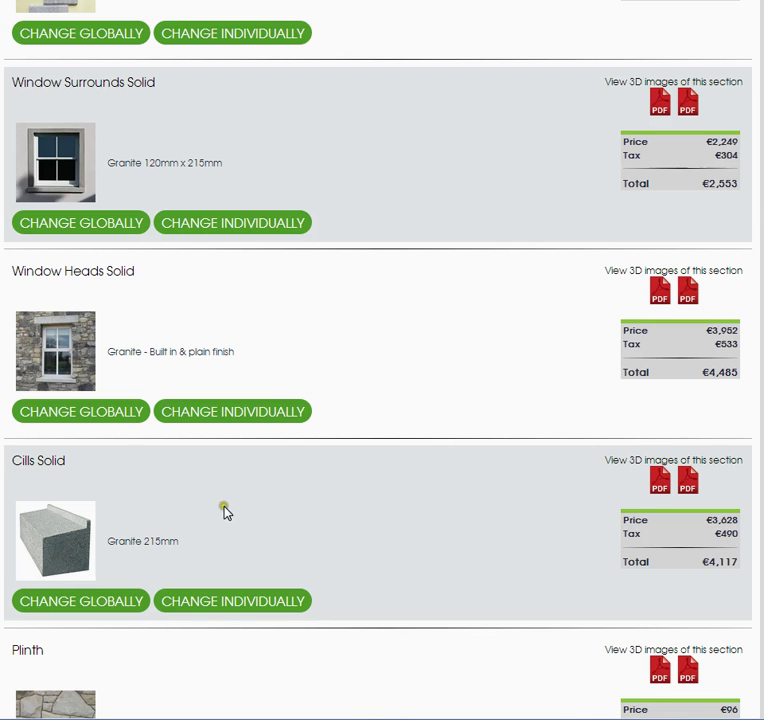
# Mark windows W11 and W8 for an individual Cills Solid change and proceed
pyautogui.click(216, 606)
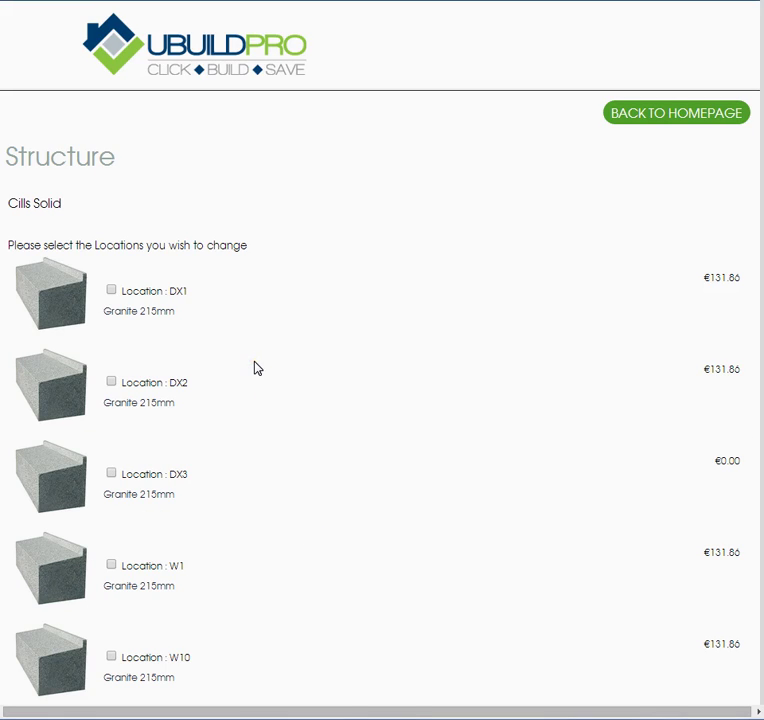
pyautogui.scroll(-5, 256, 368)
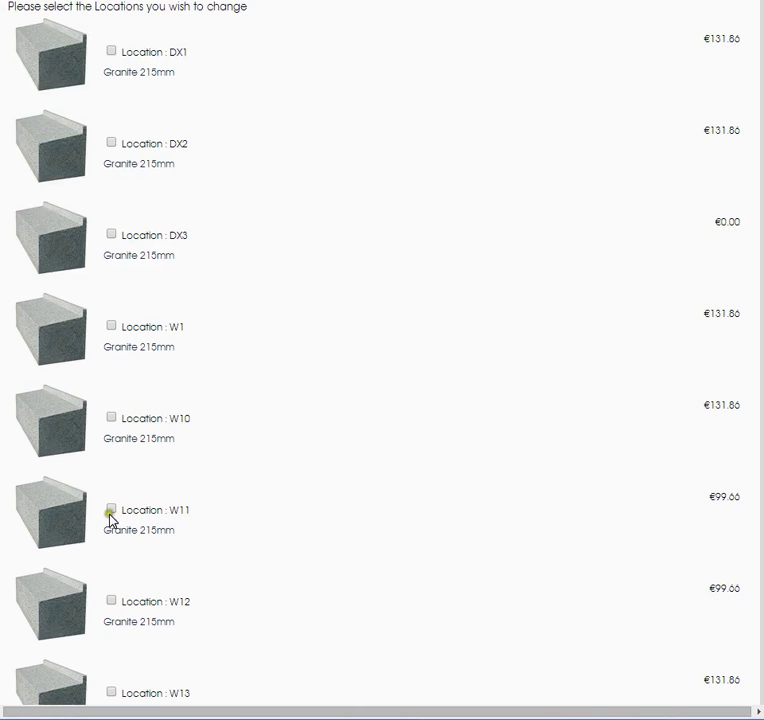
pyautogui.click(112, 509)
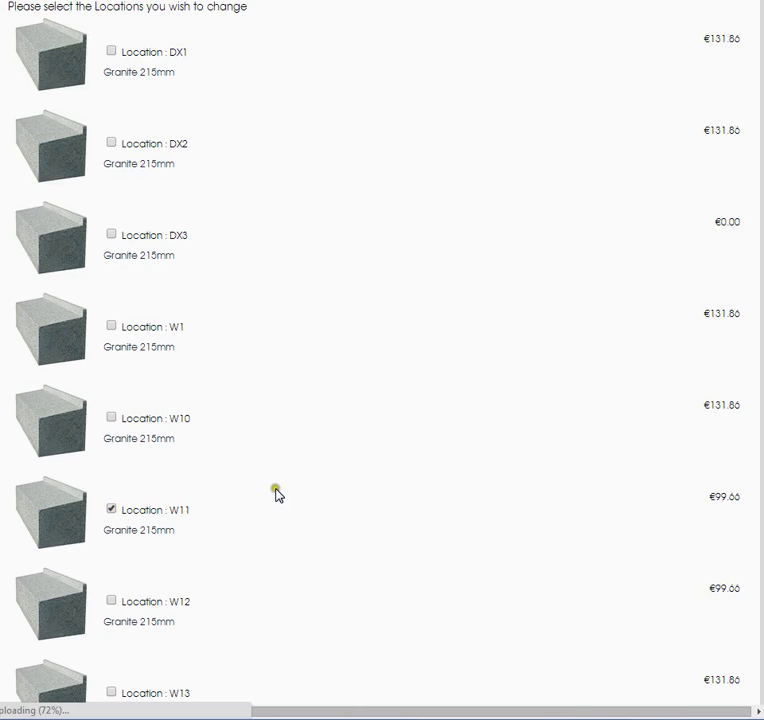
pyautogui.scroll(-5, 276, 495)
pyautogui.scroll(5, 278, 494)
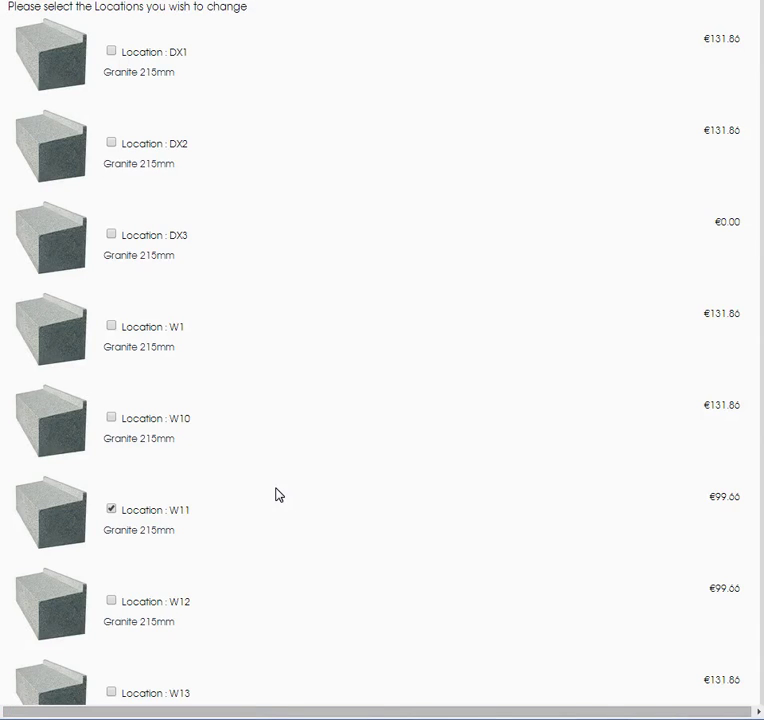
pyautogui.scroll(3, 278, 494)
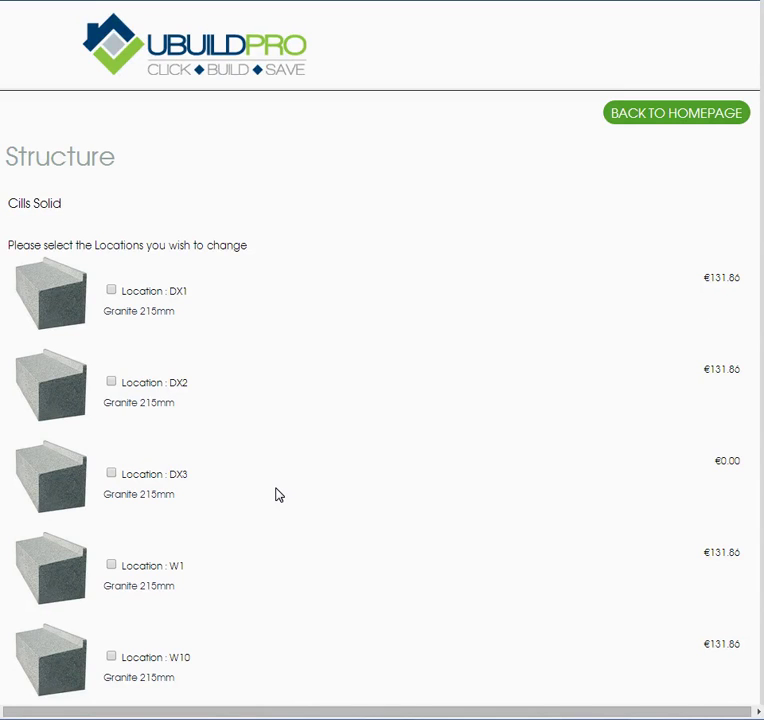
pyautogui.scroll(-15, 278, 495)
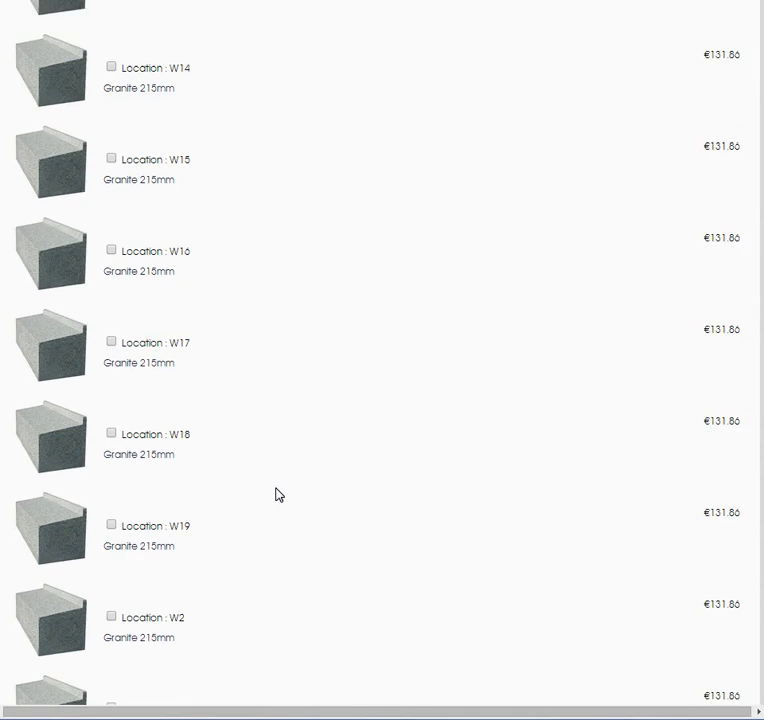
pyautogui.scroll(-10, 278, 494)
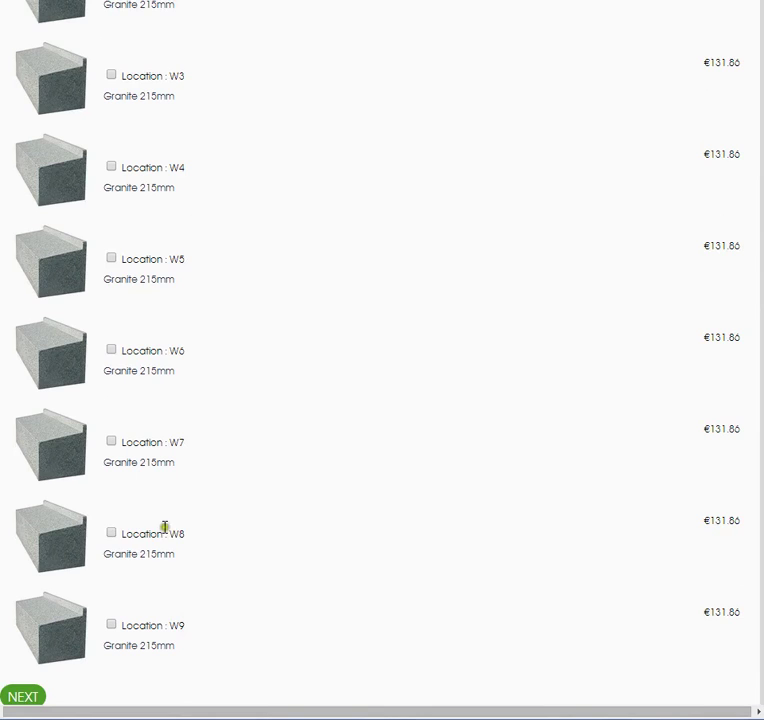
pyautogui.click(110, 535)
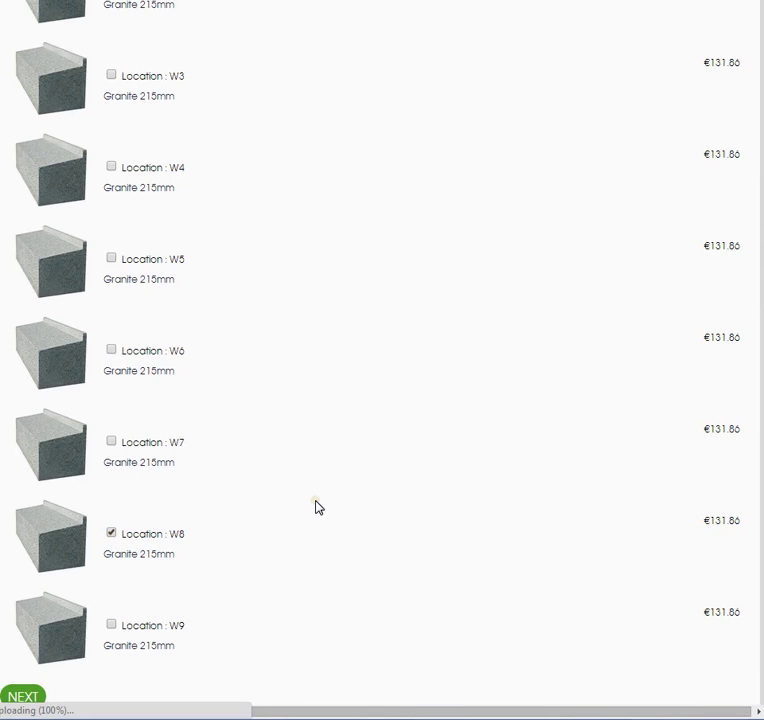
pyautogui.scroll(-1, 317, 506)
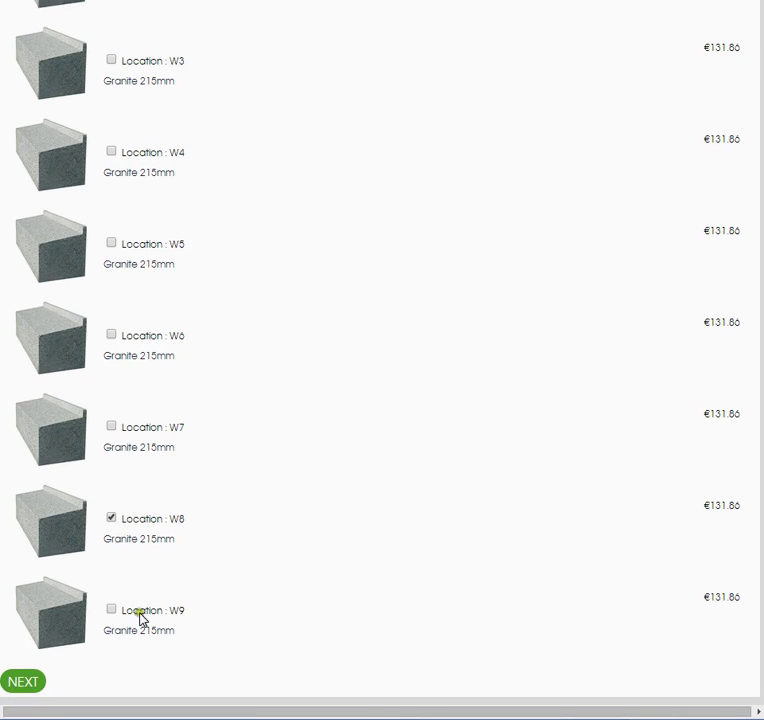
pyautogui.click(12, 684)
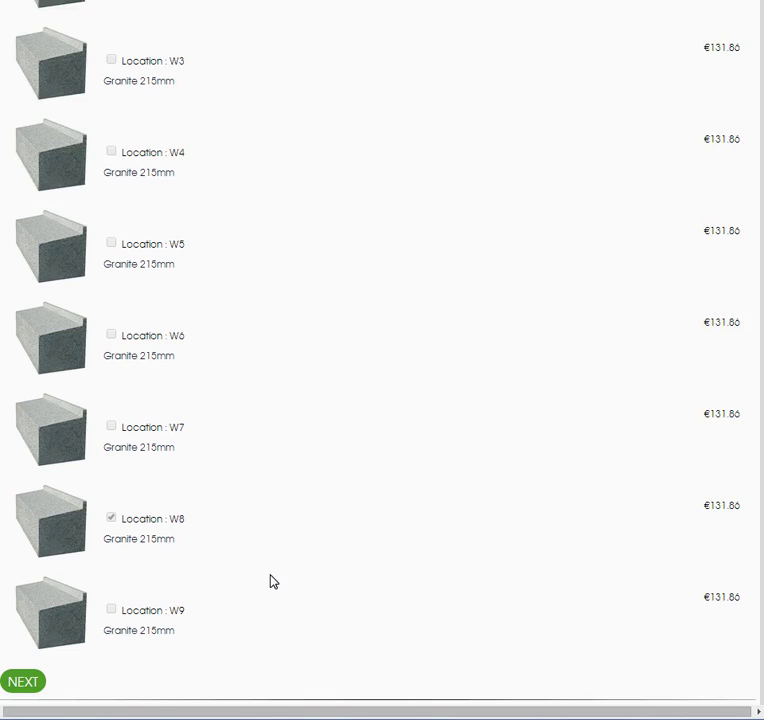
pyautogui.scroll(-5, 270, 582)
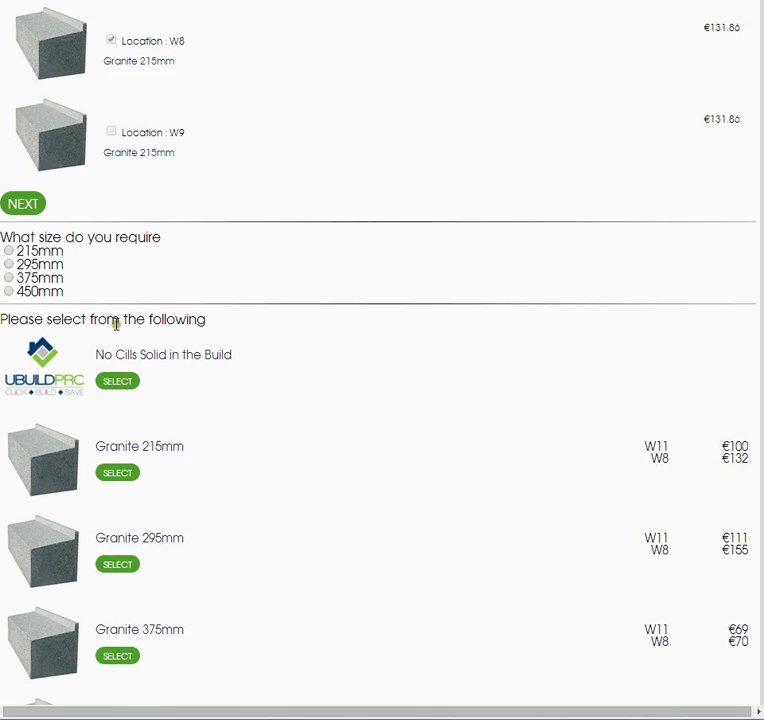
# Limit cill options to 215mm and select Brown Granite 215mm for W11 and W8
pyautogui.click(8, 251)
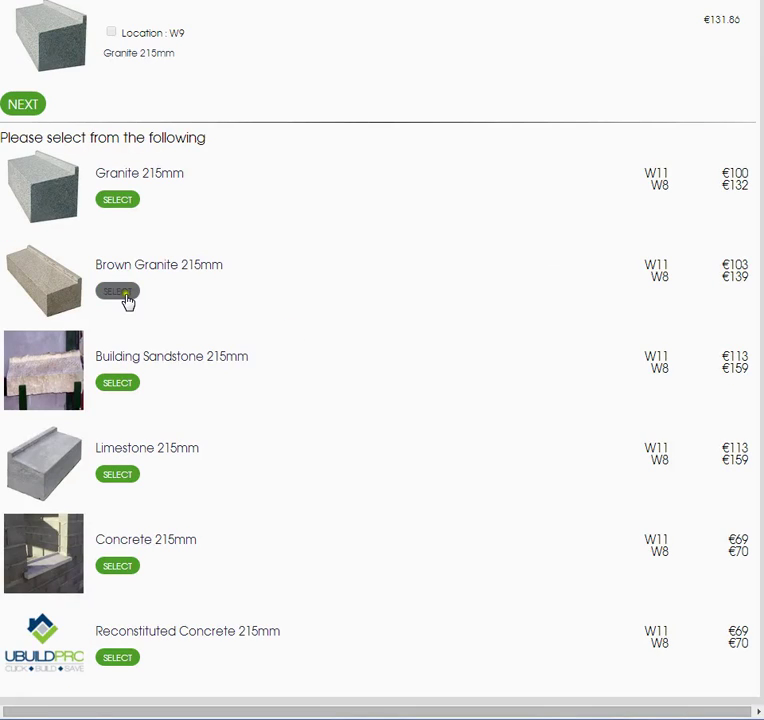
pyautogui.click(117, 297)
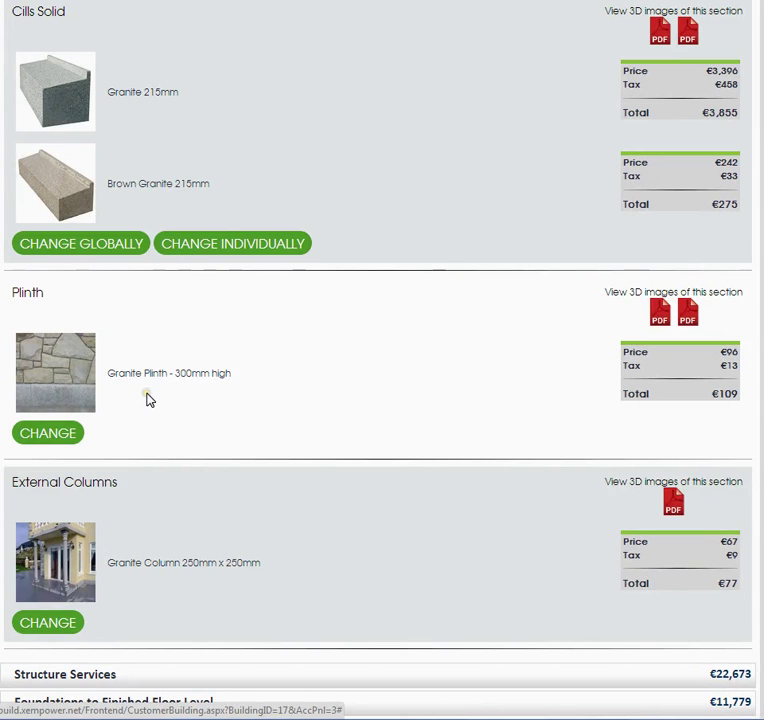
pyautogui.scroll(10, 283, 426)
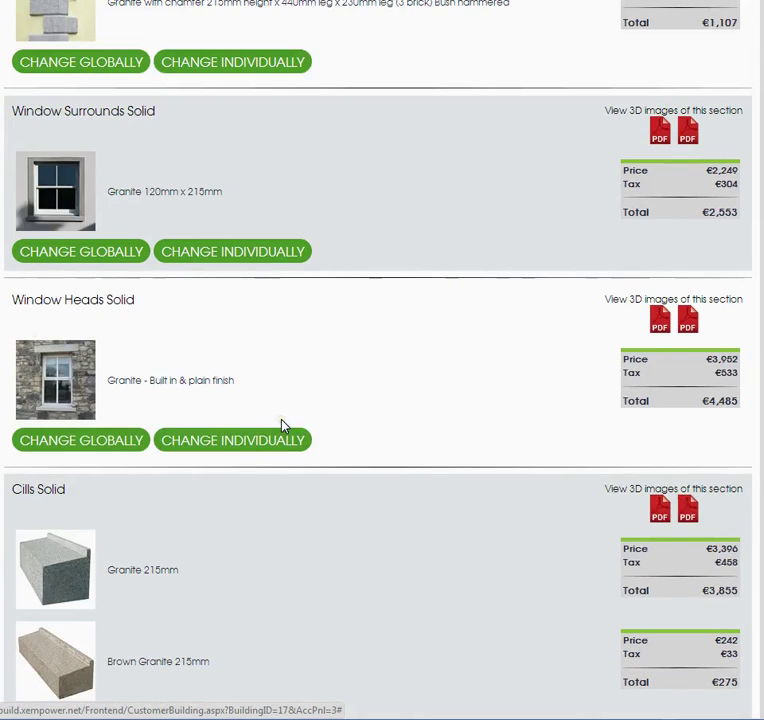
pyautogui.scroll(8, 285, 427)
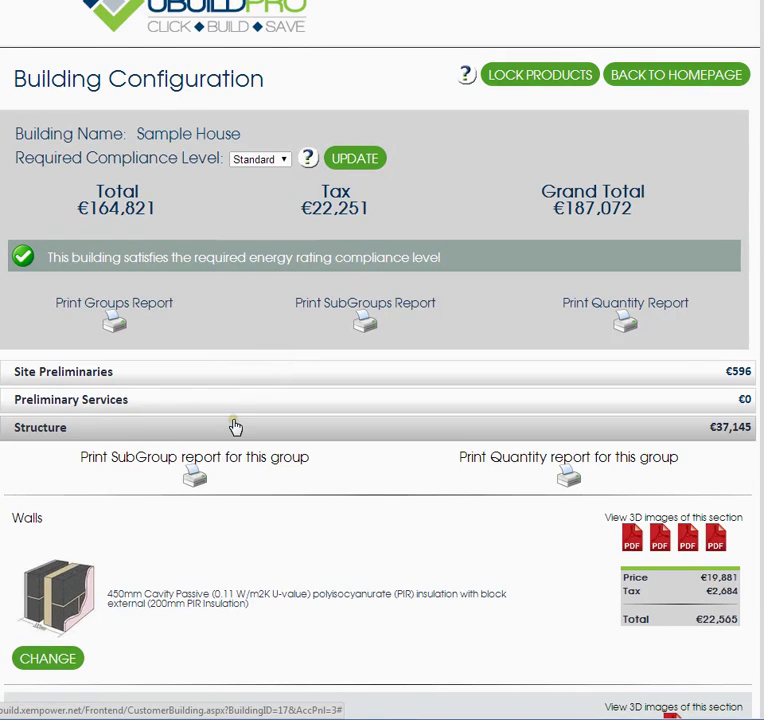
# Collapse Structure, expand the €5,247 Electrics group and scroll to the light switches
pyautogui.click(239, 427)
pyautogui.scroll(-1, 239, 429)
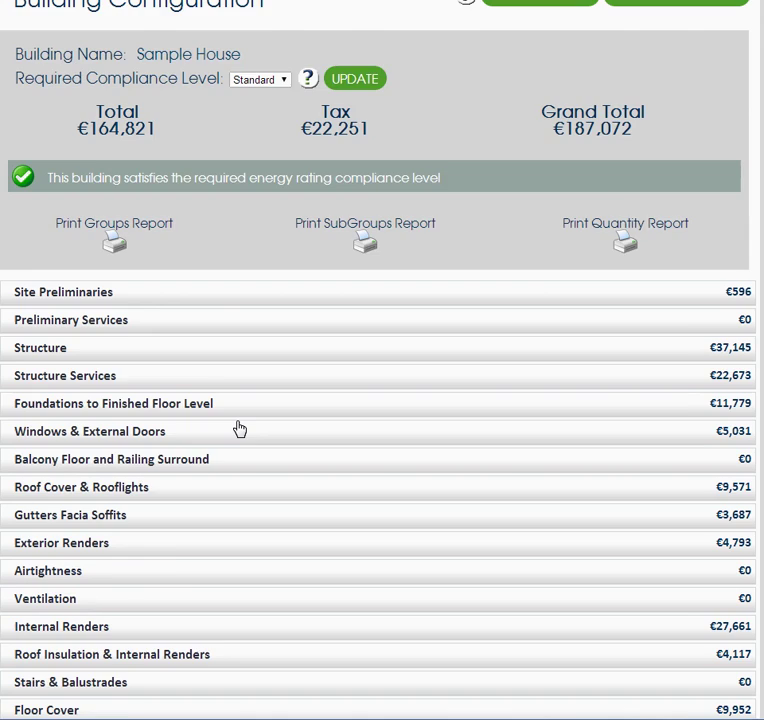
pyautogui.scroll(-5, 239, 428)
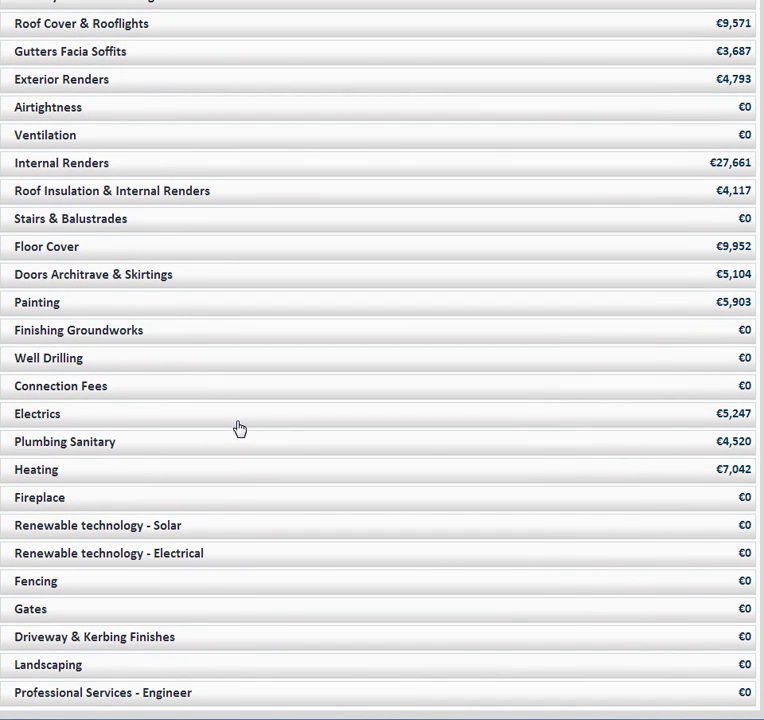
pyautogui.click(105, 421)
pyautogui.scroll(-4, 119, 449)
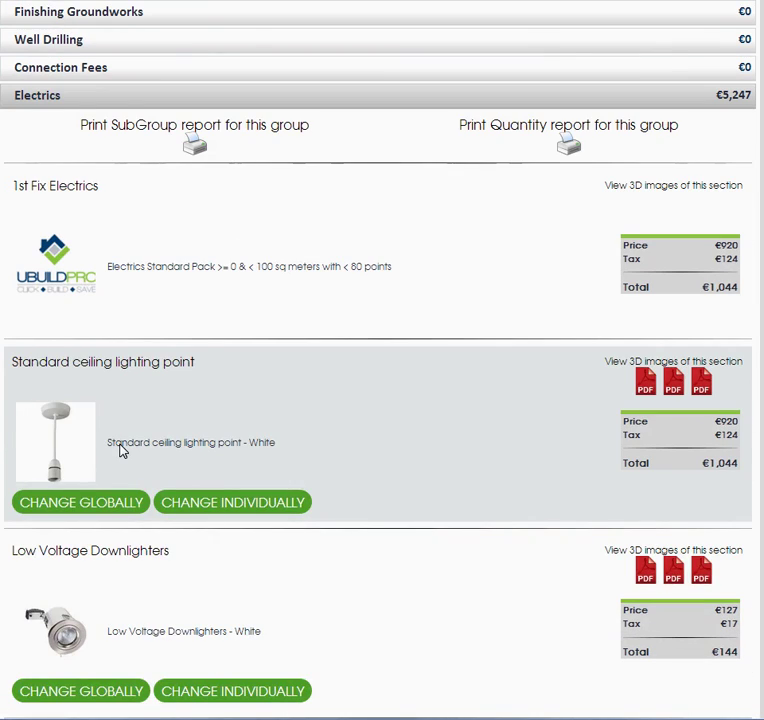
pyautogui.scroll(-4, 119, 449)
pyautogui.scroll(-3, 119, 450)
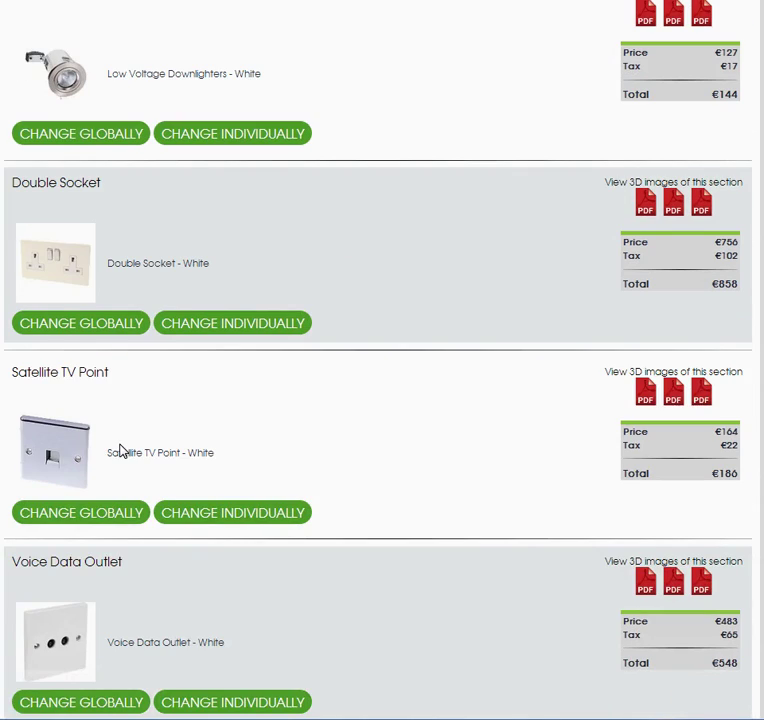
pyautogui.scroll(-9, 119, 450)
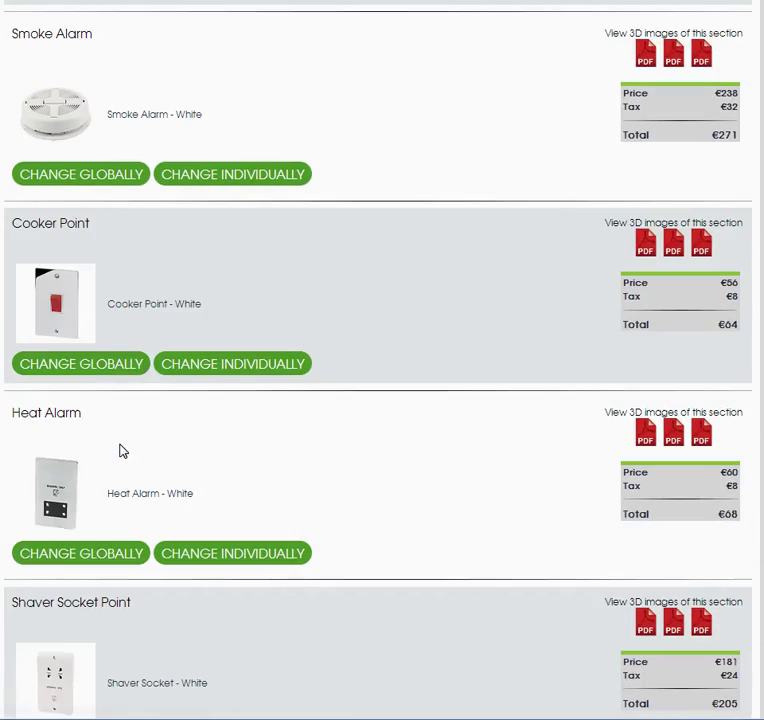
pyautogui.scroll(-4, 119, 450)
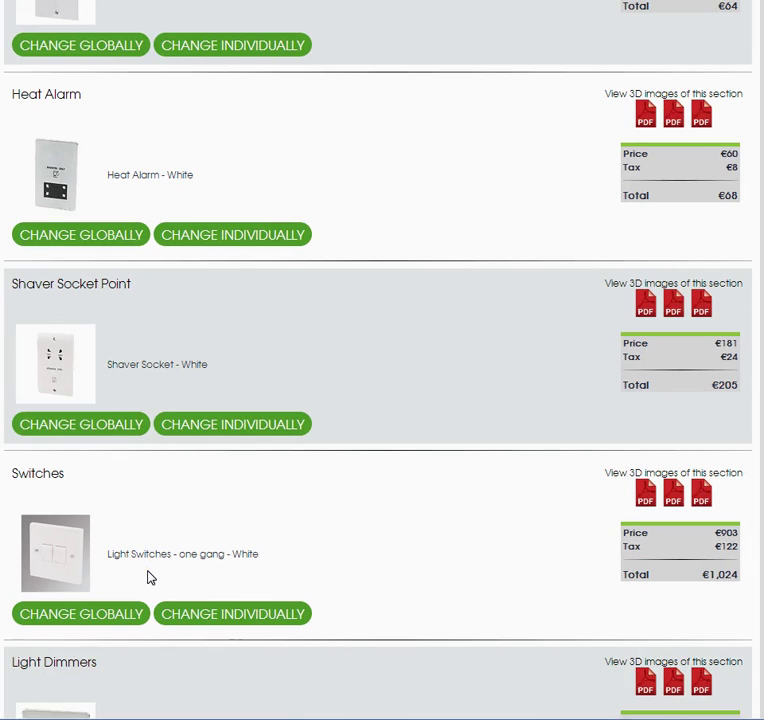
# Mark Bathroom1 for an individual light switch change, checking its quantity
pyautogui.click(197, 623)
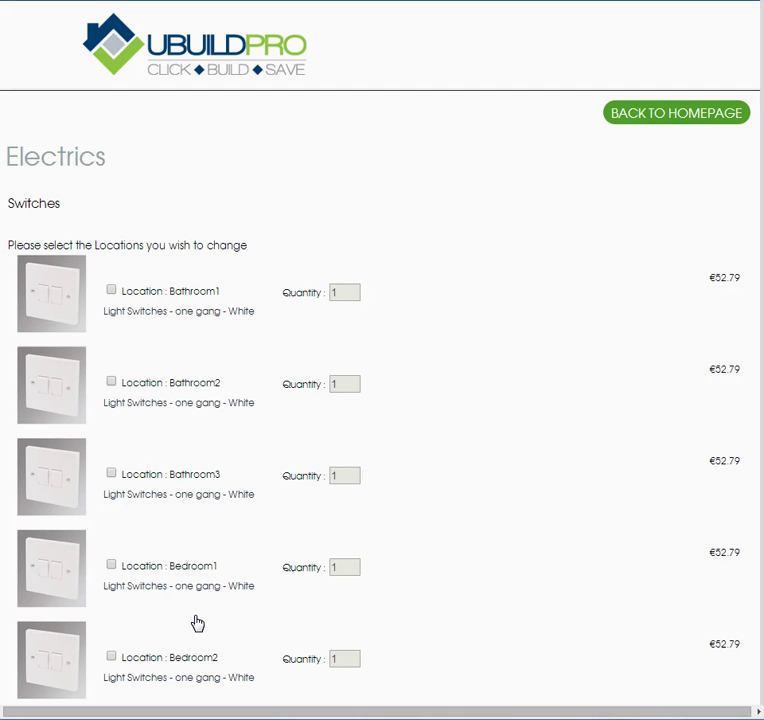
pyautogui.click(111, 292)
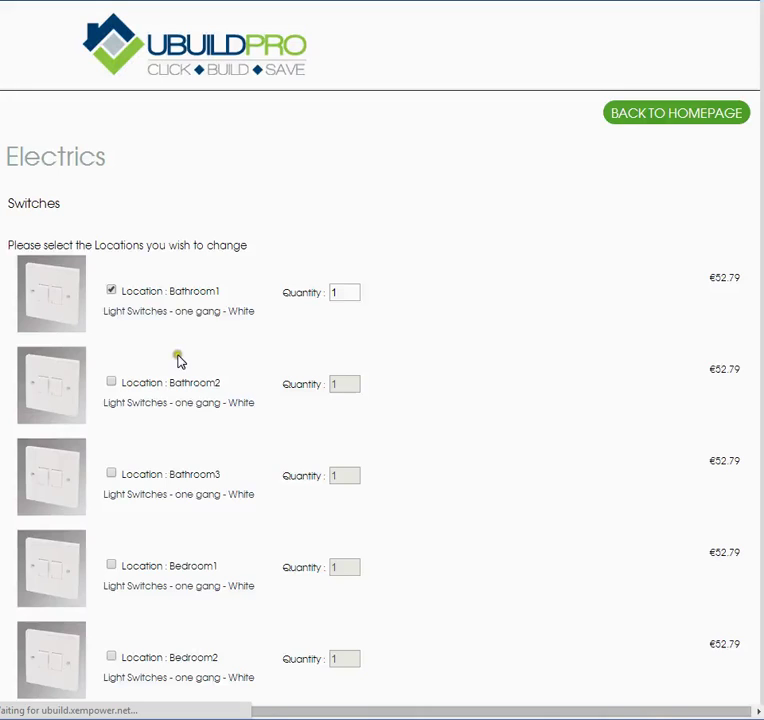
pyautogui.click(349, 291)
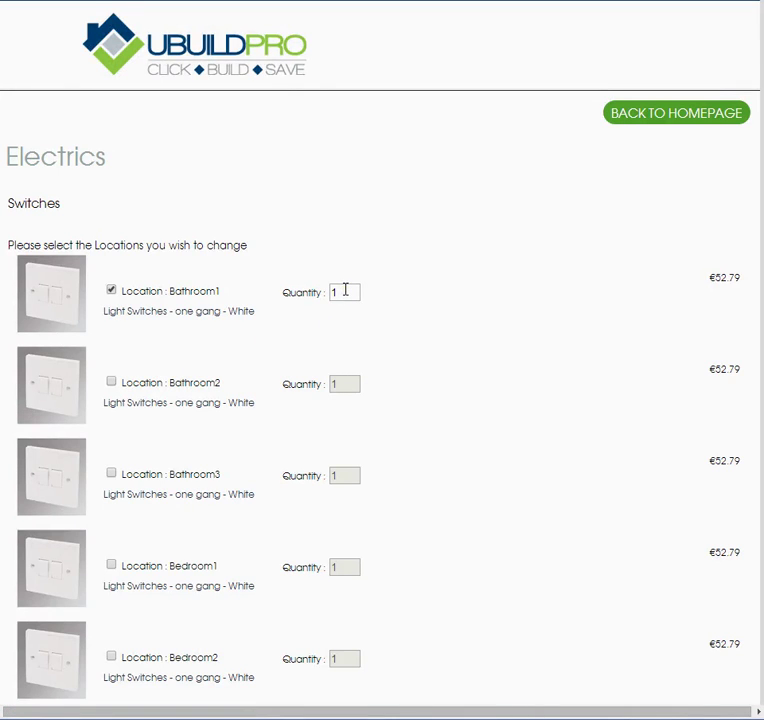
pyautogui.doubleClick(345, 290)
pyautogui.click(166, 379)
# Select Light Switches - one gang - Brushed Stainless Steel as the Bathroom1 replacement
pyautogui.scroll(-2, 166, 378)
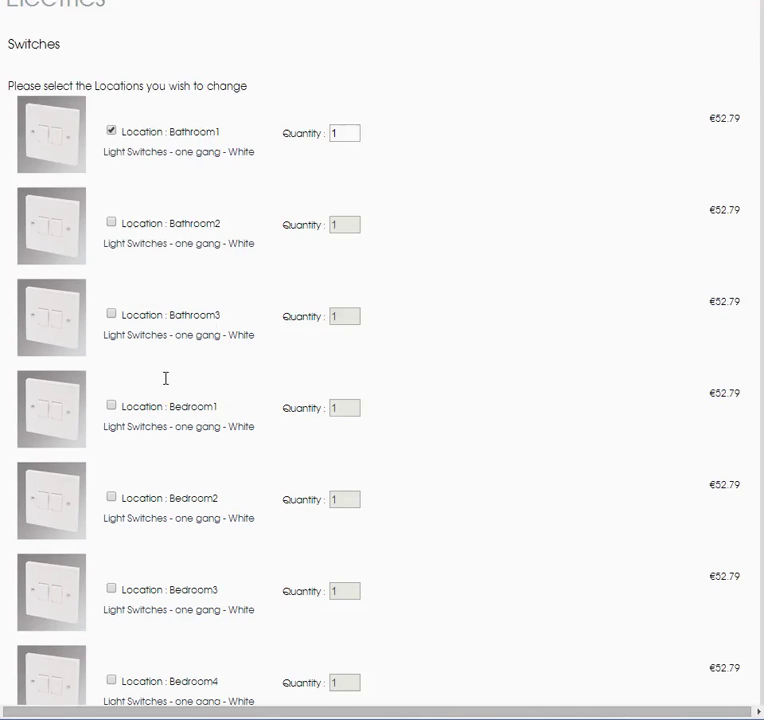
pyautogui.scroll(-12, 166, 378)
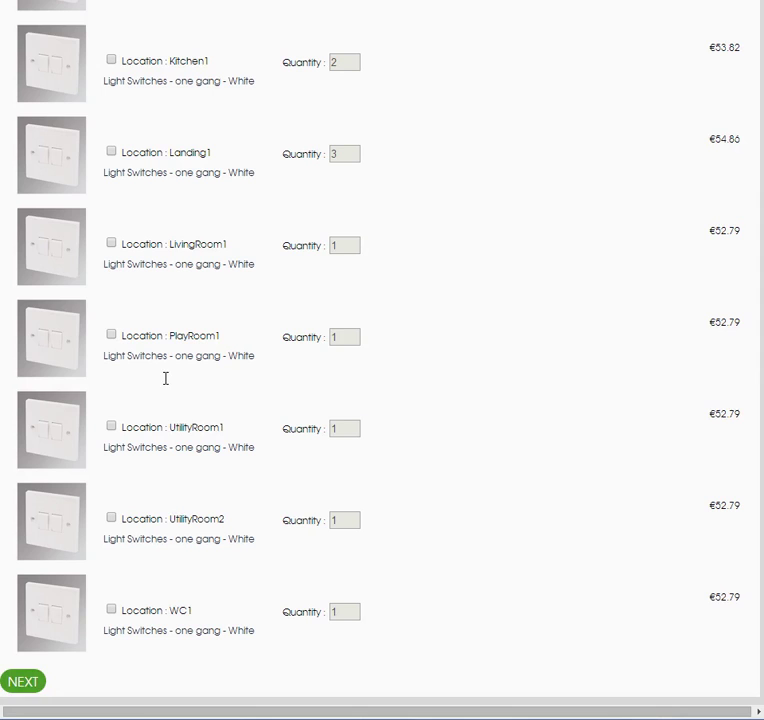
pyautogui.click(14, 685)
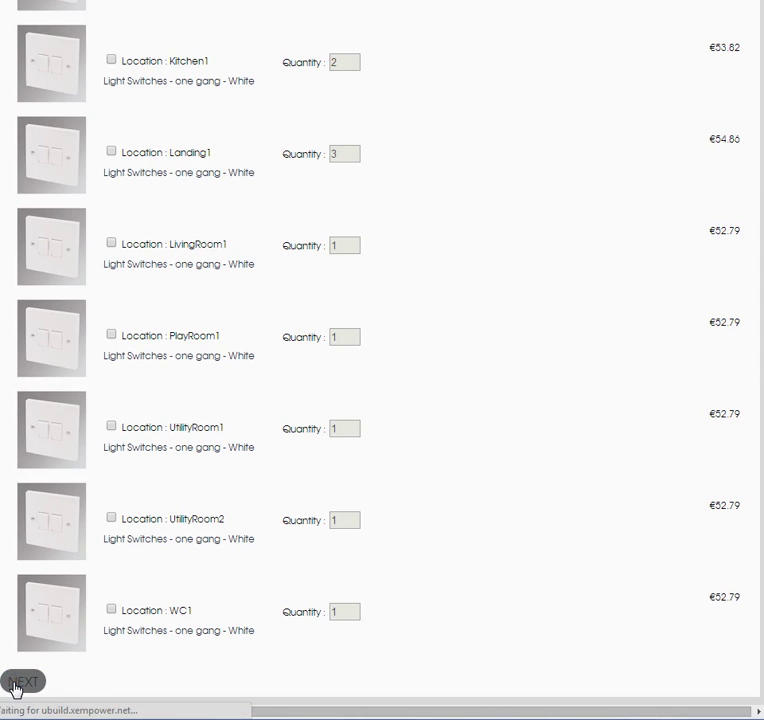
pyautogui.click(14, 685)
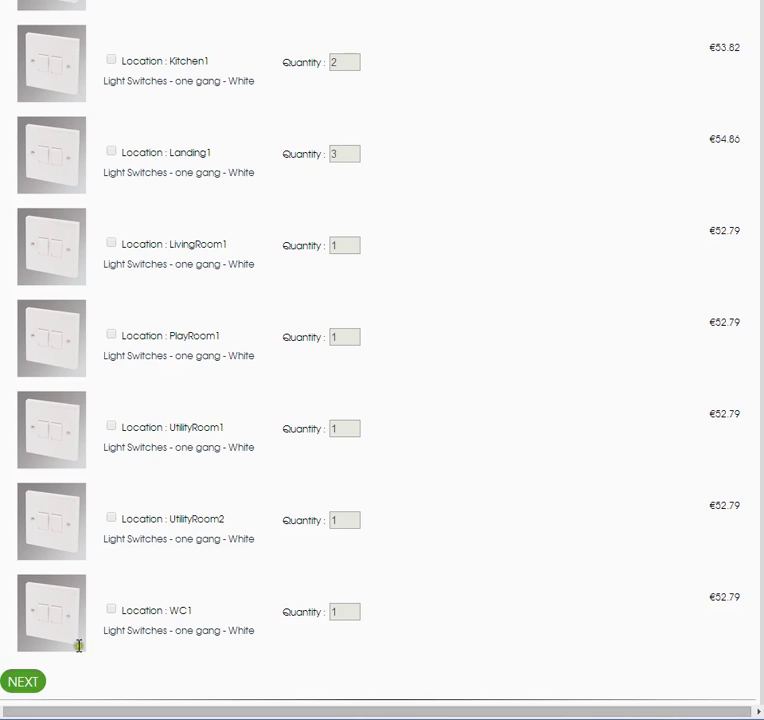
pyautogui.scroll(-4, 157, 614)
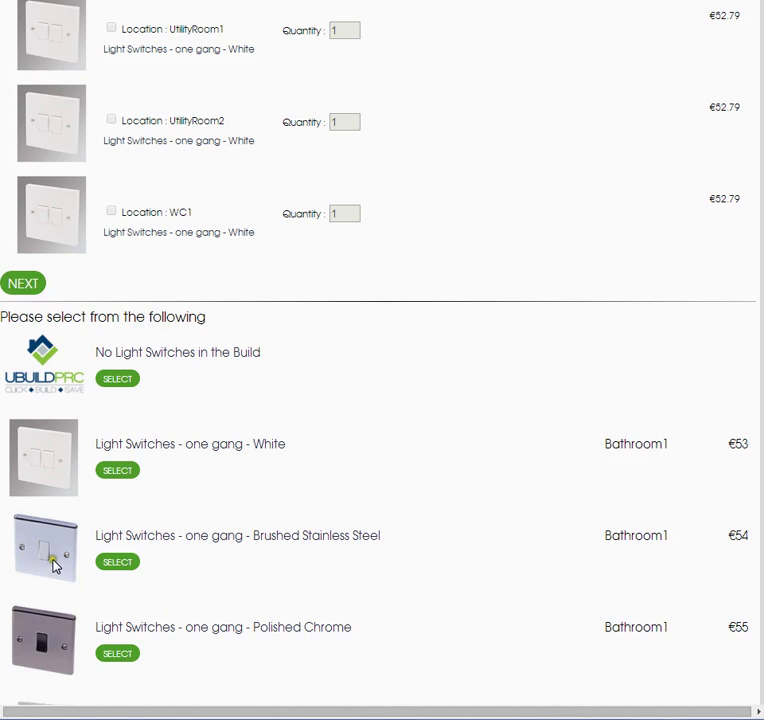
pyautogui.click(113, 563)
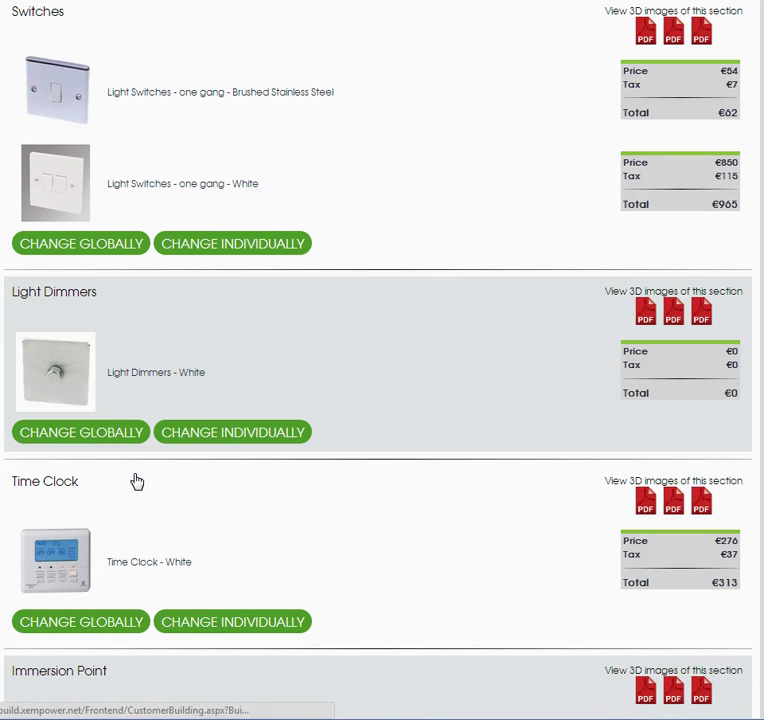
# Collapse Electrics and lock the Sample House products at a €187,205 grand total
pyautogui.scroll(15, 137, 482)
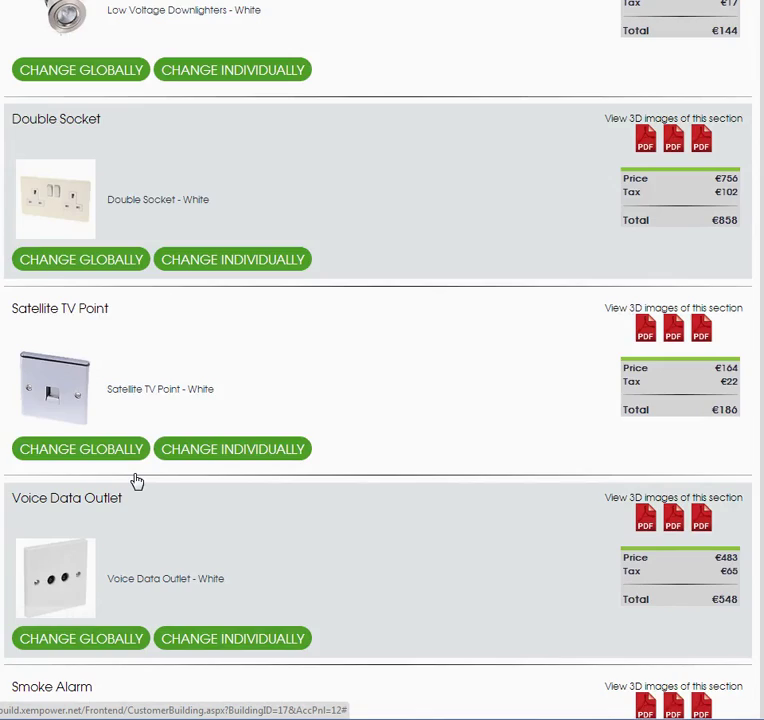
pyautogui.scroll(10, 137, 482)
pyautogui.click(167, 437)
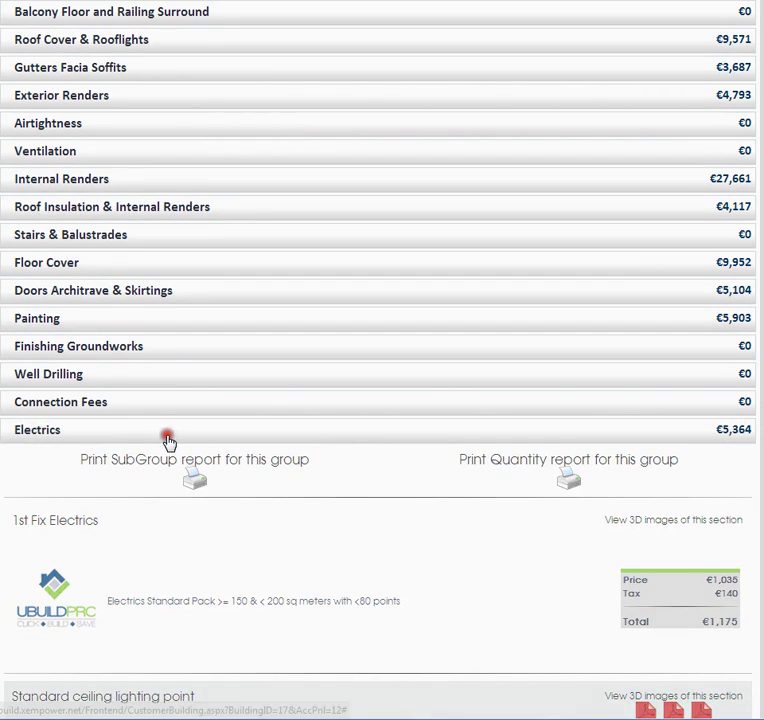
pyautogui.scroll(6, 167, 441)
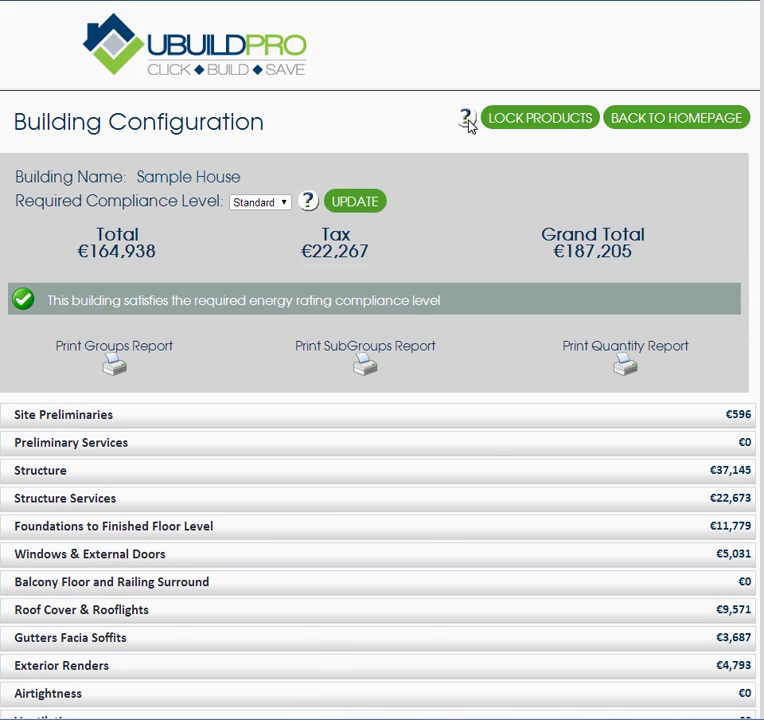
pyautogui.moveTo(469, 124)
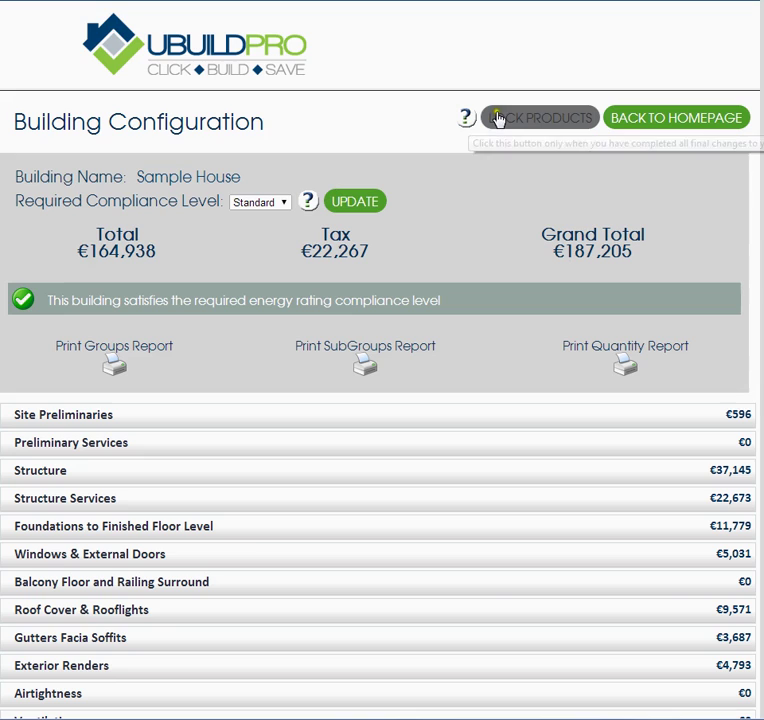
pyautogui.click(505, 119)
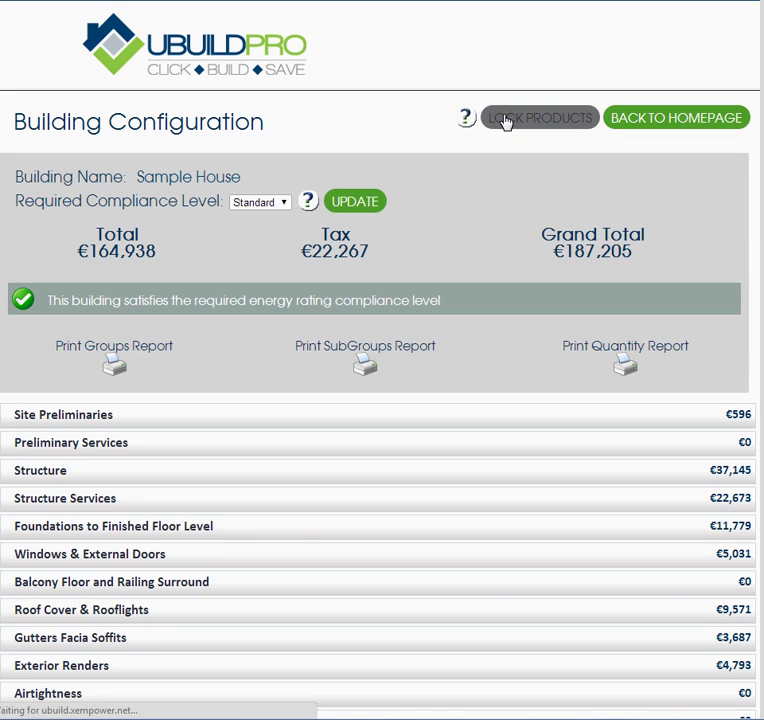